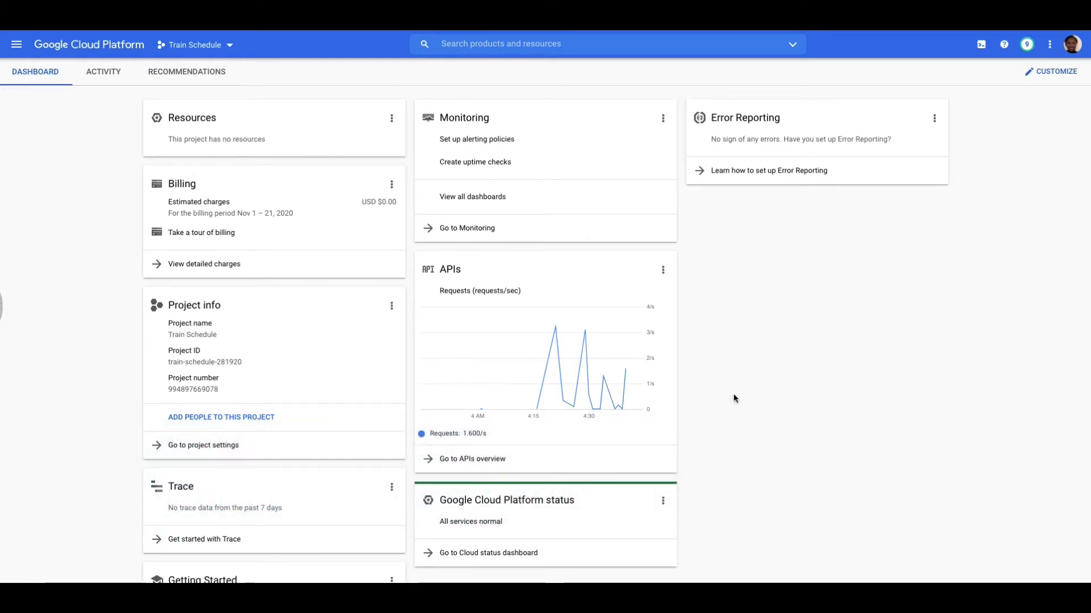
- Open the Manage resources page from the project selection dialog
{"action": "scroll", "coordinate": [729, 399], "scroll_direction": "down", "scroll_amount": 1}
{"action": "scroll", "coordinate": [735, 400], "scroll_direction": "up", "scroll_amount": 1}
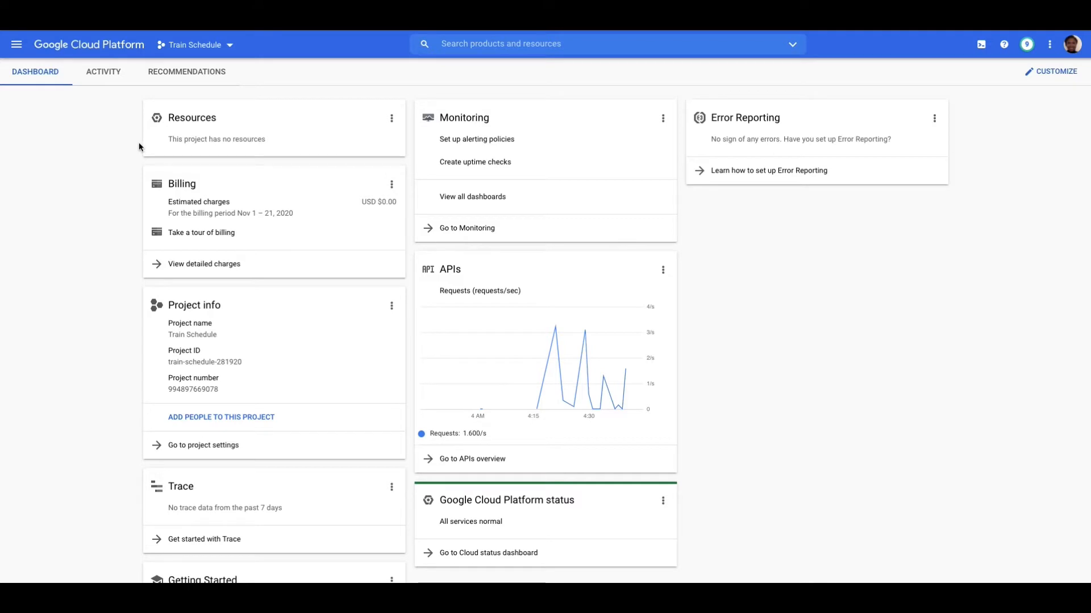
{"action": "scroll", "coordinate": [142, 144], "scroll_direction": "down", "scroll_amount": 1}
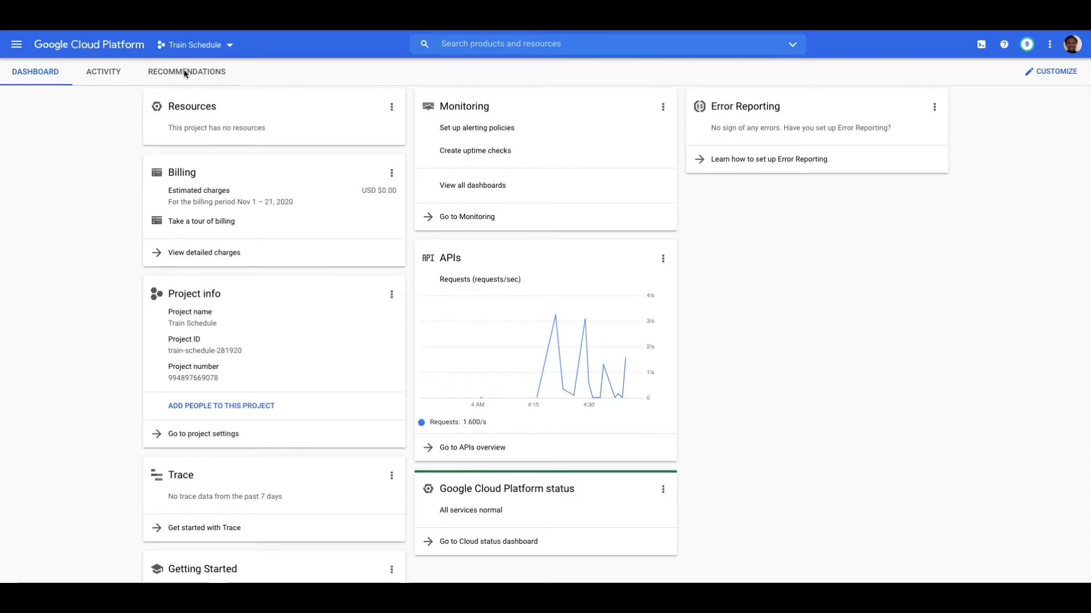
{"action": "left_click", "coordinate": [219, 47]}
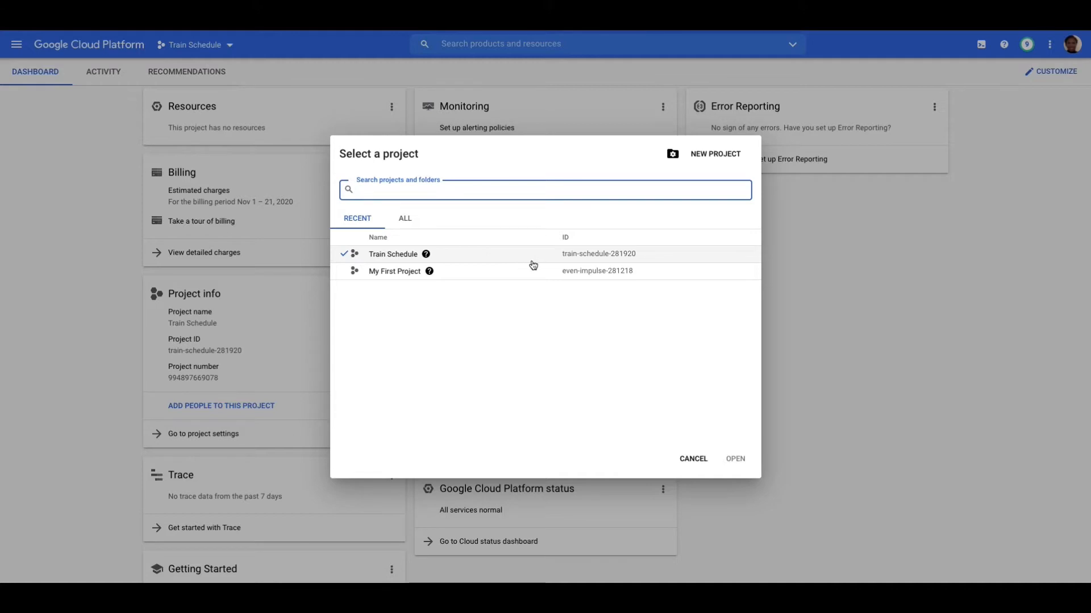
{"action": "left_click", "coordinate": [673, 155]}
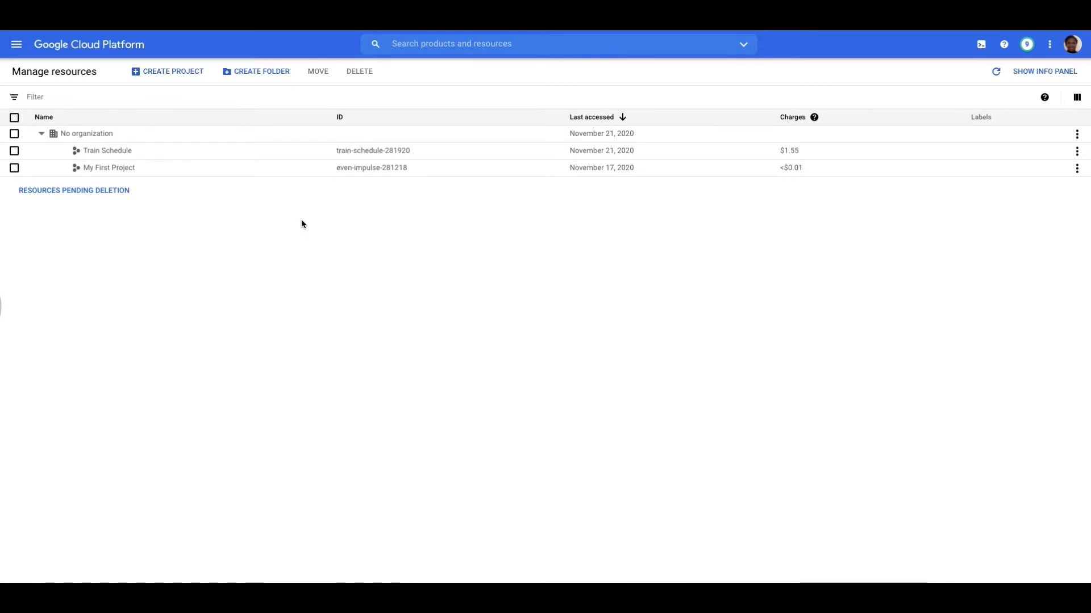
- Look through the product list in the navigation menu and pin Storage among the favourite products
{"action": "left_click", "coordinate": [15, 47]}
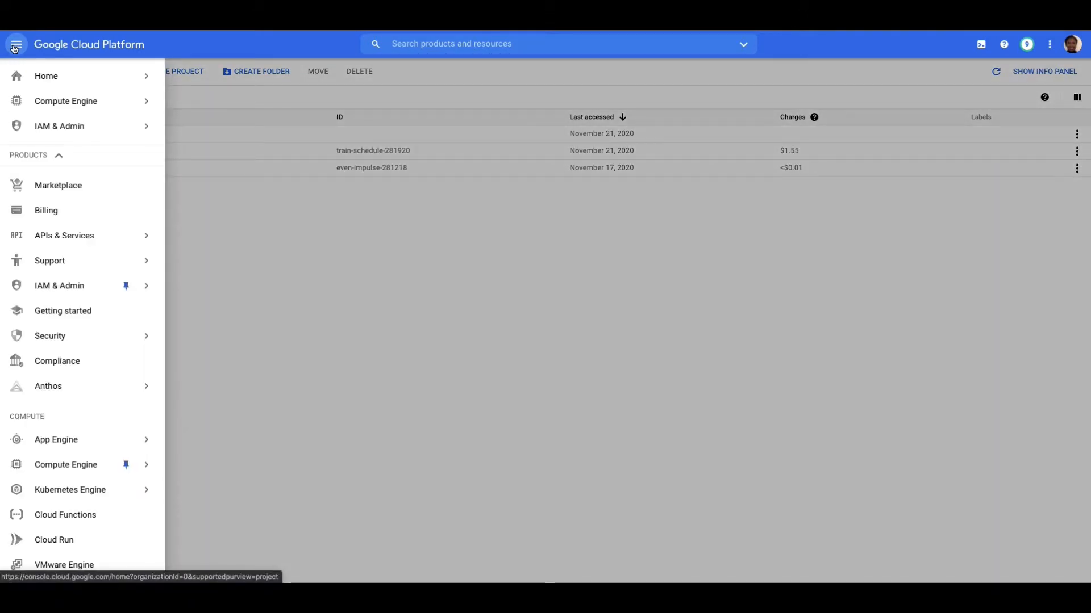
{"action": "mouse_move", "coordinate": [44, 75]}
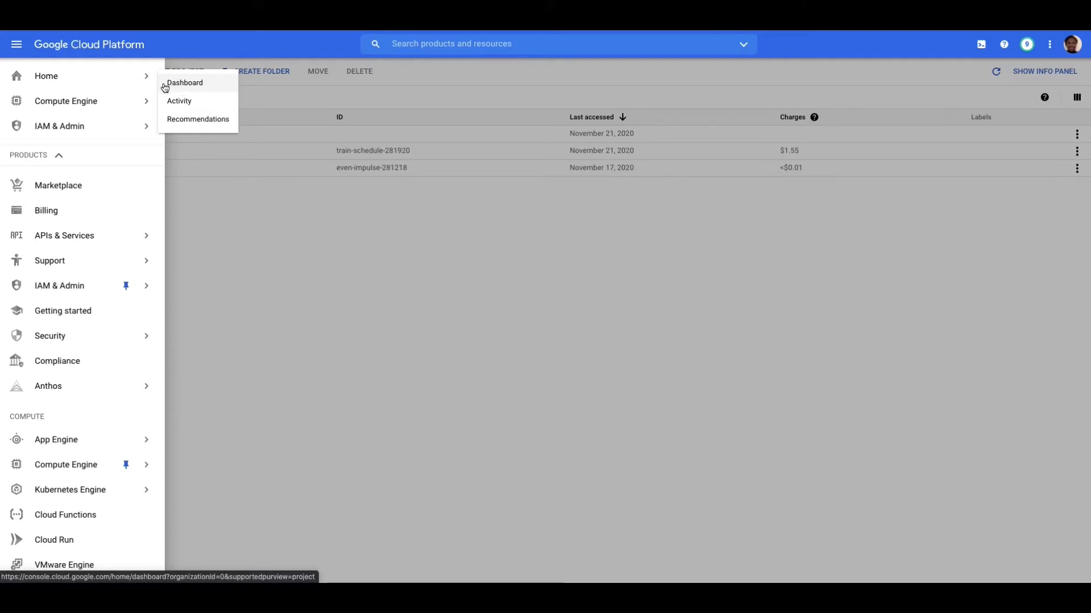
{"action": "mouse_move", "coordinate": [114, 100]}
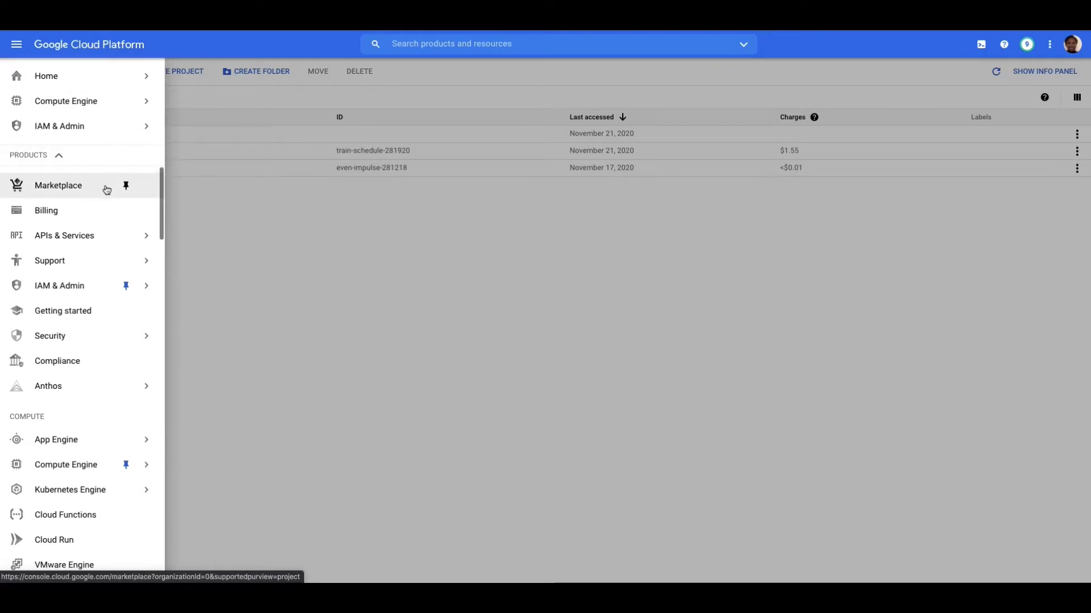
{"action": "mouse_move", "coordinate": [110, 236]}
{"action": "mouse_move", "coordinate": [116, 286]}
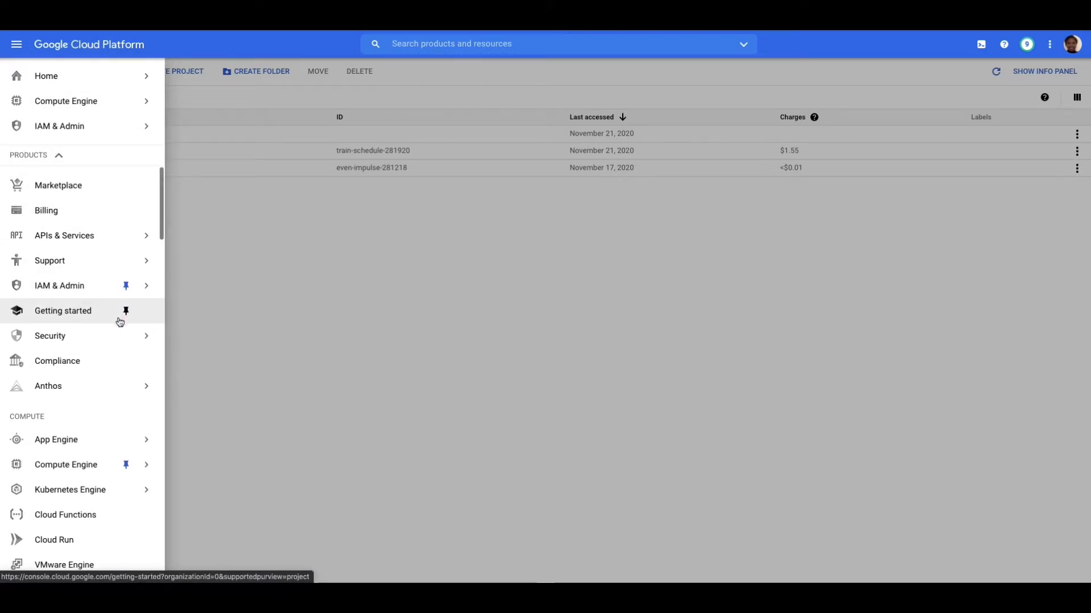
{"action": "mouse_move", "coordinate": [121, 333]}
{"action": "scroll", "coordinate": [120, 333], "scroll_direction": "down", "scroll_amount": 1}
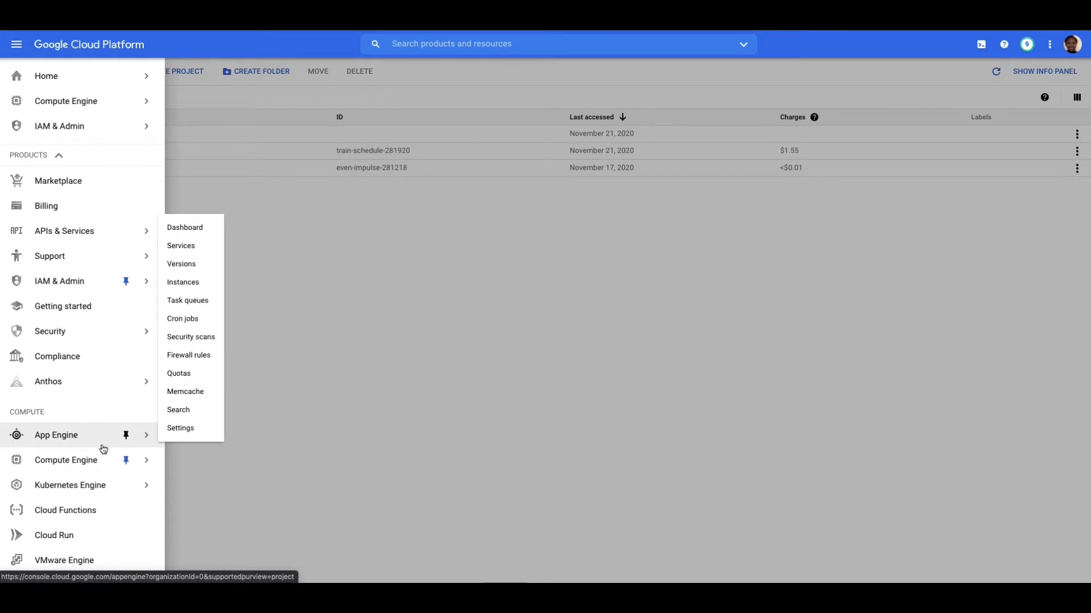
{"action": "mouse_move", "coordinate": [99, 452]}
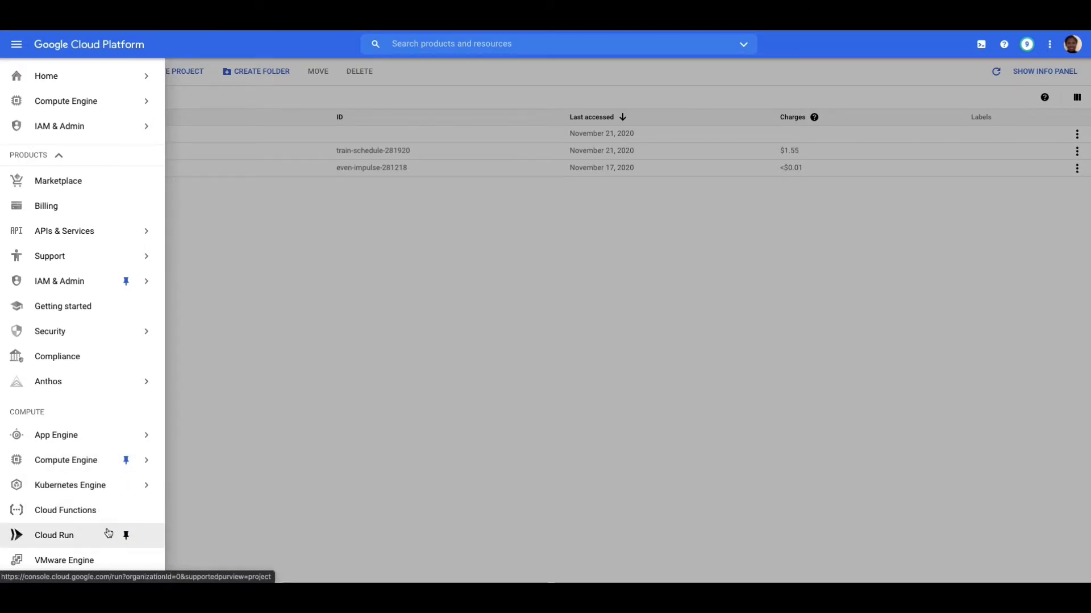
{"action": "scroll", "coordinate": [107, 533], "scroll_direction": "down", "scroll_amount": 3}
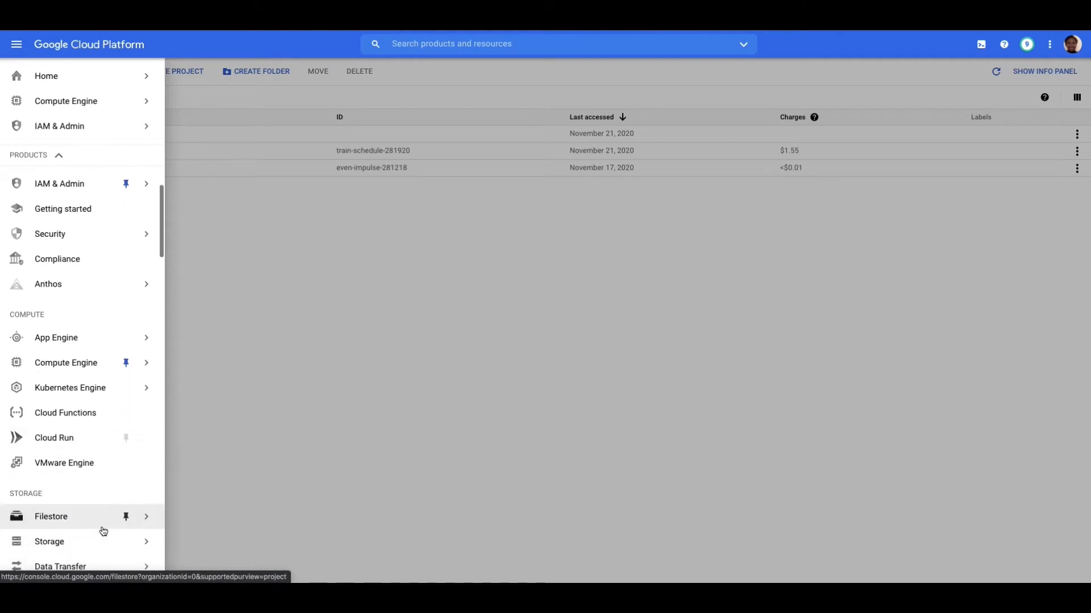
{"action": "scroll", "coordinate": [103, 532], "scroll_direction": "down", "scroll_amount": 2}
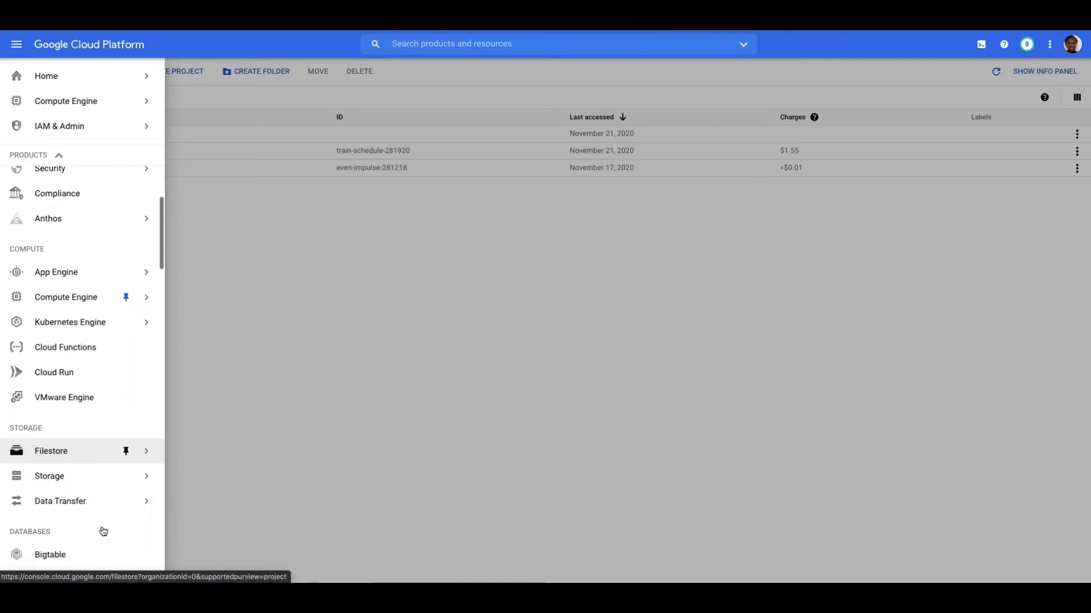
{"action": "scroll", "coordinate": [104, 532], "scroll_direction": "down", "scroll_amount": 1}
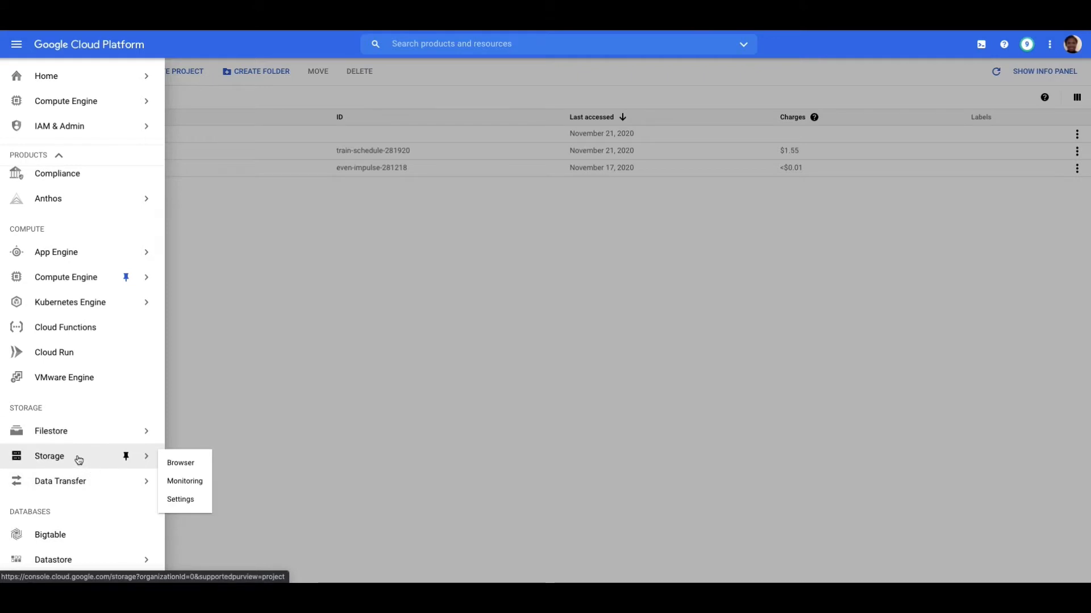
{"action": "left_click", "coordinate": [126, 457]}
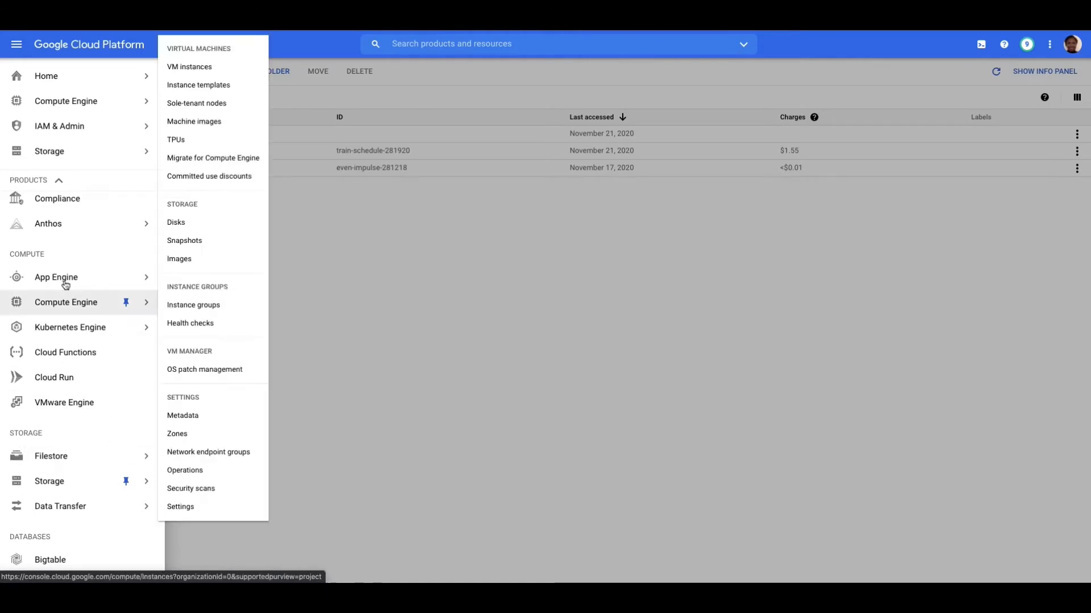
- Return to the Home dashboard and open the Train Schedule project
{"action": "mouse_move", "coordinate": [52, 152]}
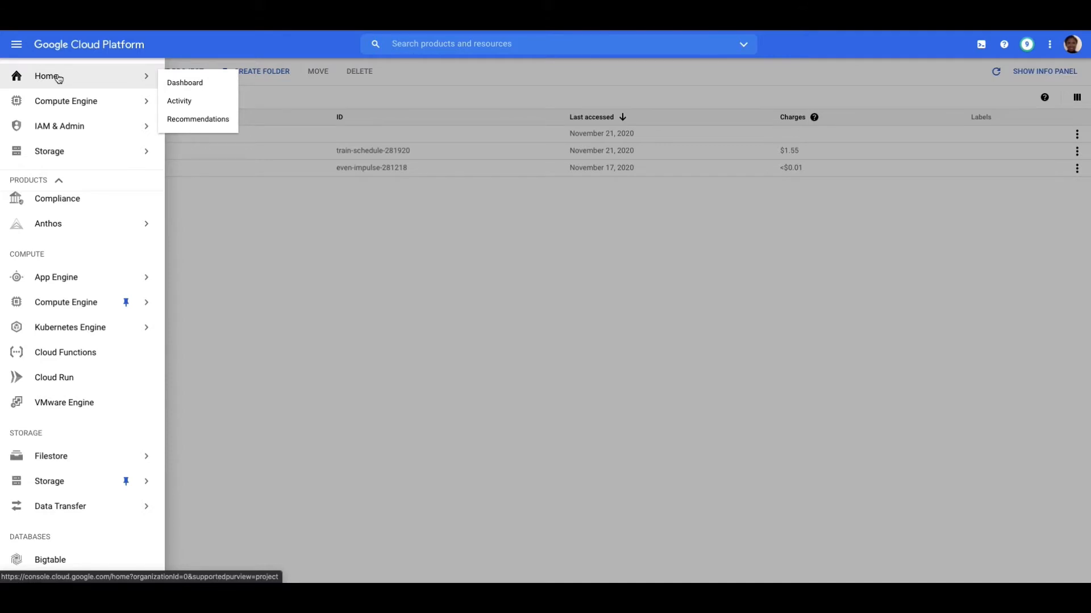
{"action": "left_click", "coordinate": [179, 83]}
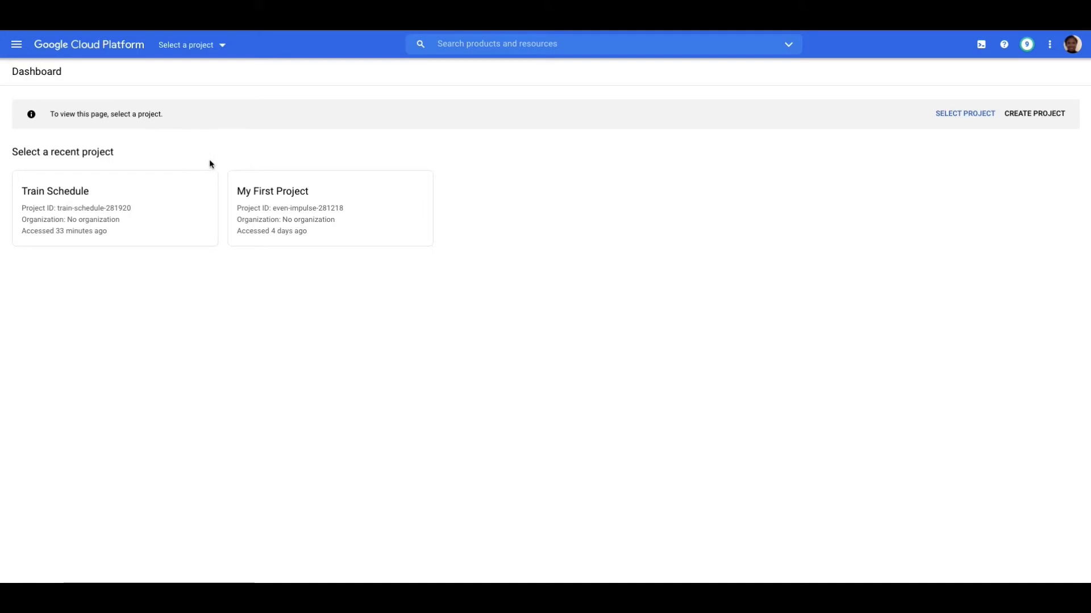
{"action": "left_click", "coordinate": [97, 212]}
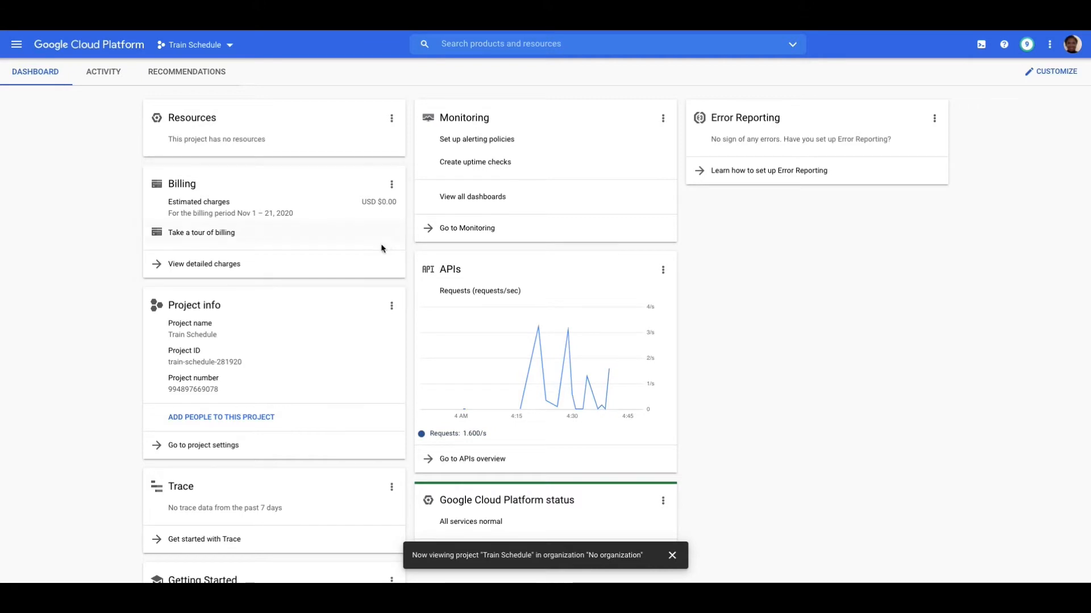
{"action": "left_click_drag", "start_coordinate": [360, 131], "coordinate": [362, 205]}
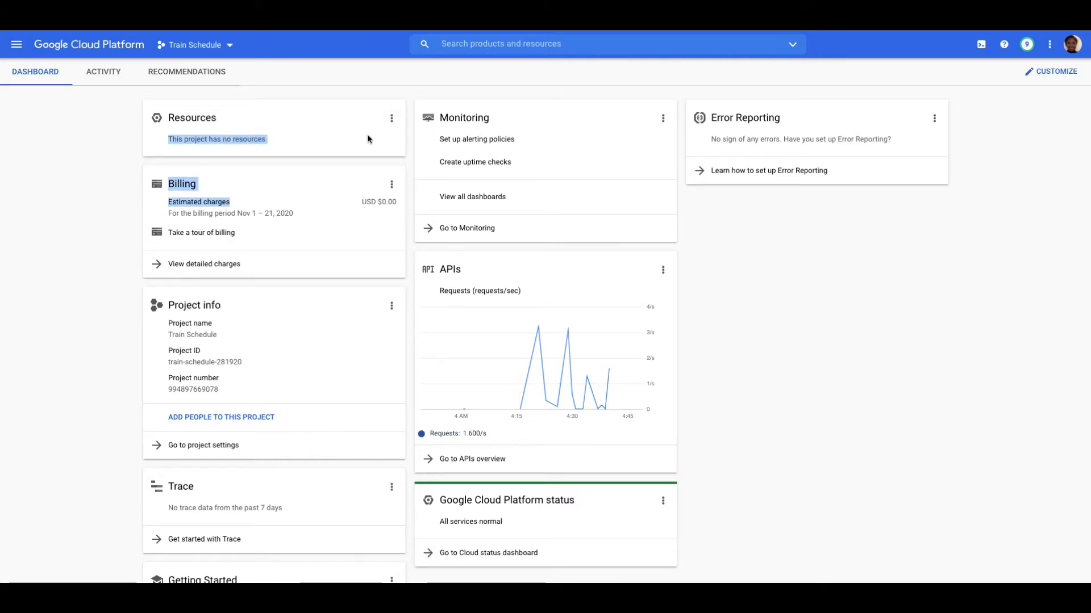
{"action": "left_click_drag", "start_coordinate": [370, 139], "coordinate": [525, 176]}
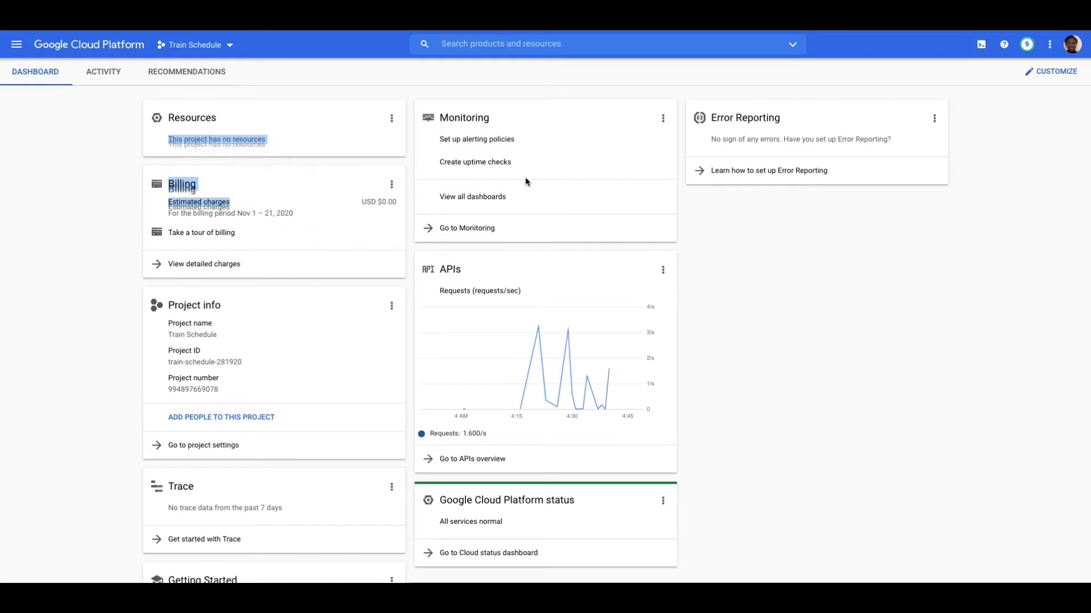
{"action": "left_click", "coordinate": [359, 89]}
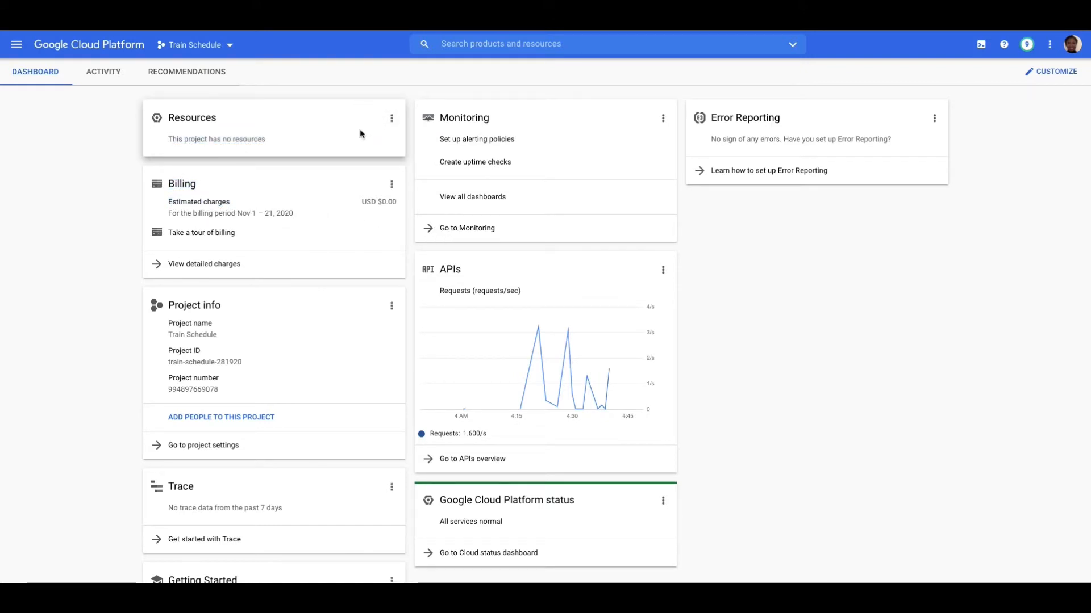
- Rearrange the dashboard by moving the Resources card further down and placing the APIs card directly beneath Billing
{"action": "left_click_drag", "start_coordinate": [360, 132], "coordinate": [367, 308]}
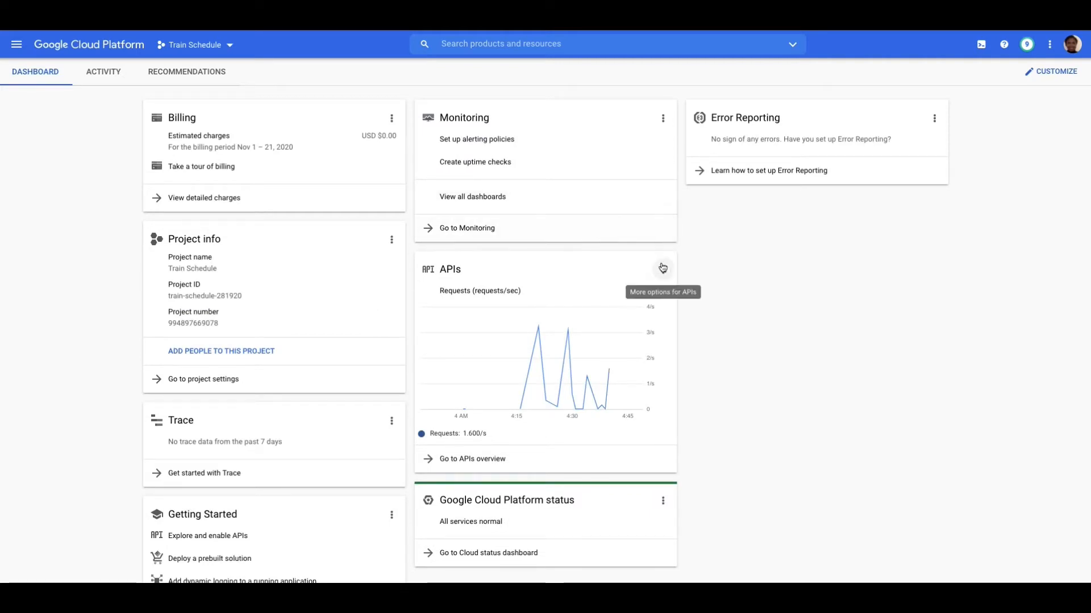
{"action": "left_click_drag", "start_coordinate": [627, 260], "coordinate": [316, 139]}
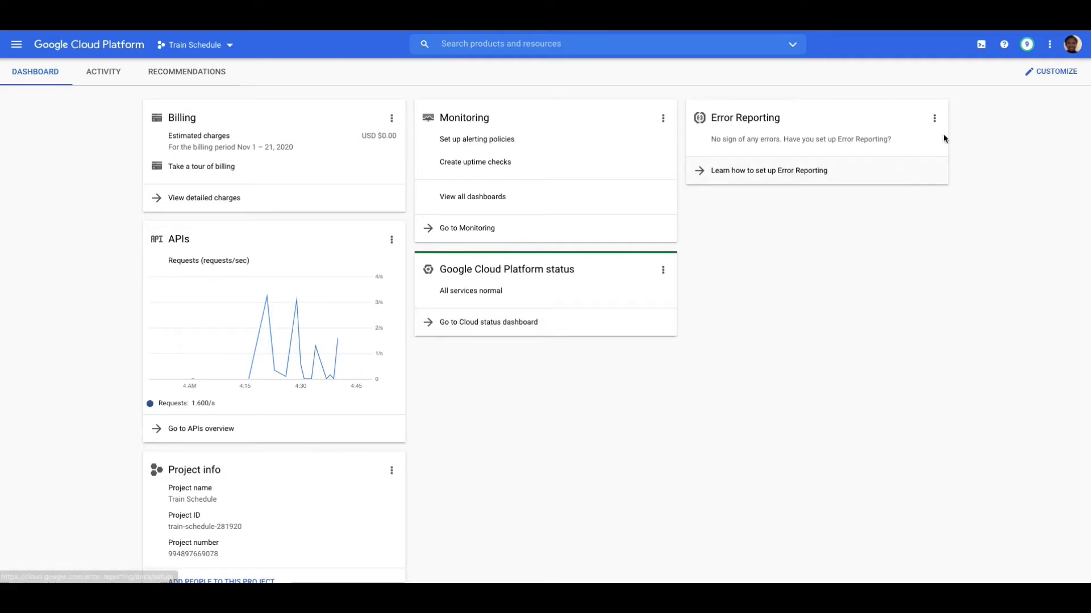
- Hide the Error Reporting card from the project dashboard
{"action": "left_click", "coordinate": [934, 118]}
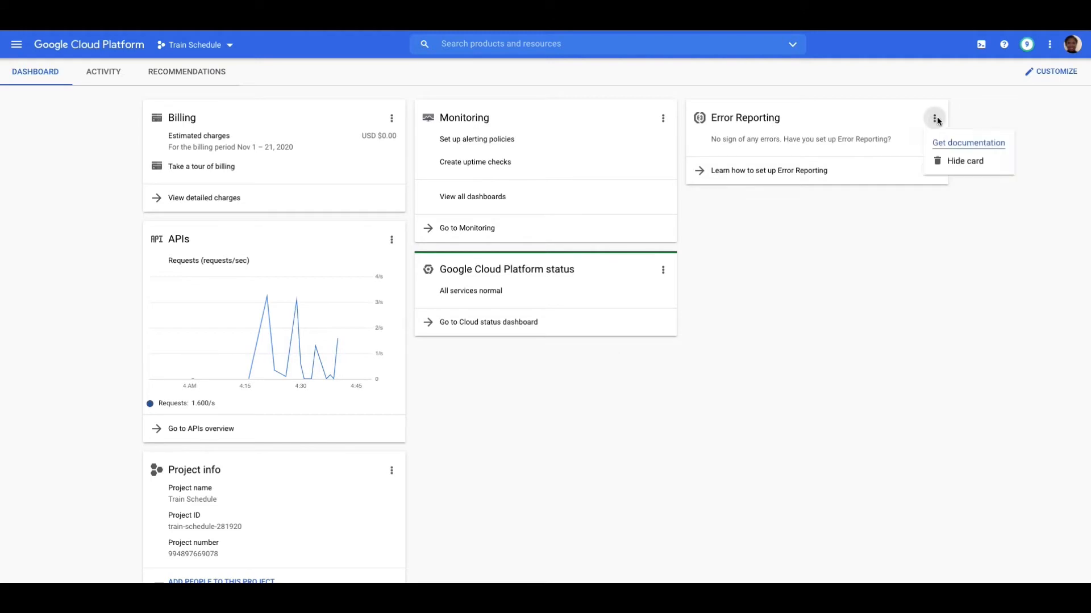
{"action": "left_click", "coordinate": [953, 162]}
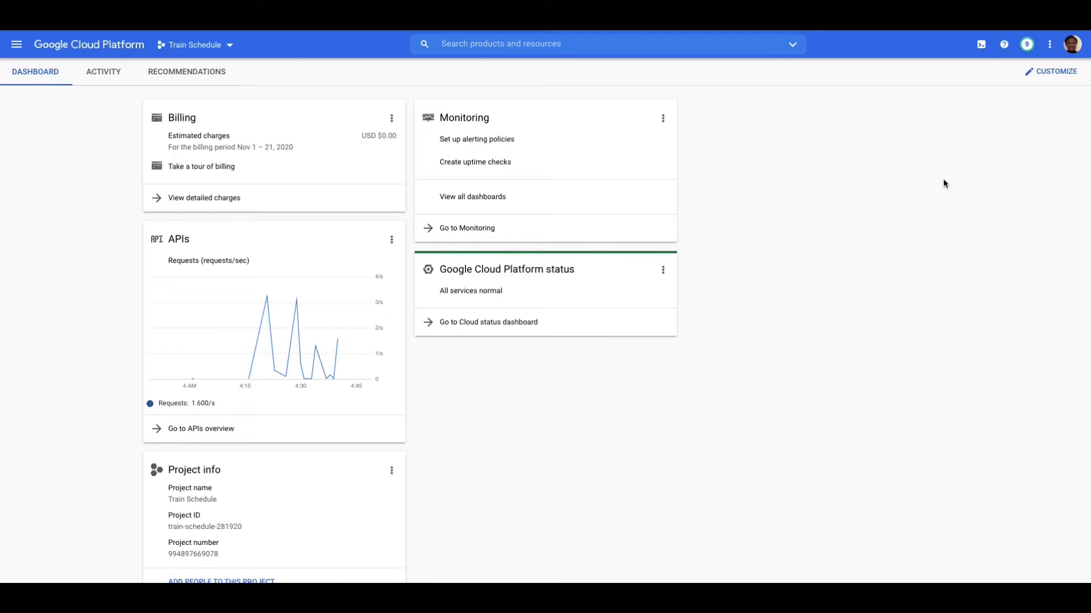
- Customize the dashboard to show the Compute Engine and App Engine cards, and finish customizing
{"action": "scroll", "coordinate": [943, 179], "scroll_direction": "down", "scroll_amount": 1}
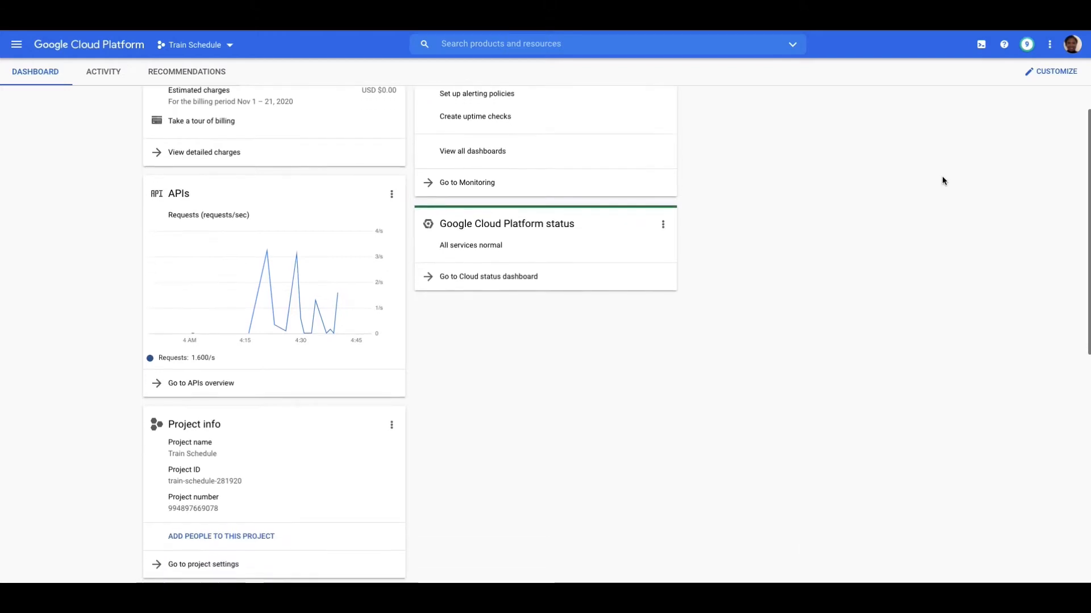
{"action": "left_click", "coordinate": [1037, 73]}
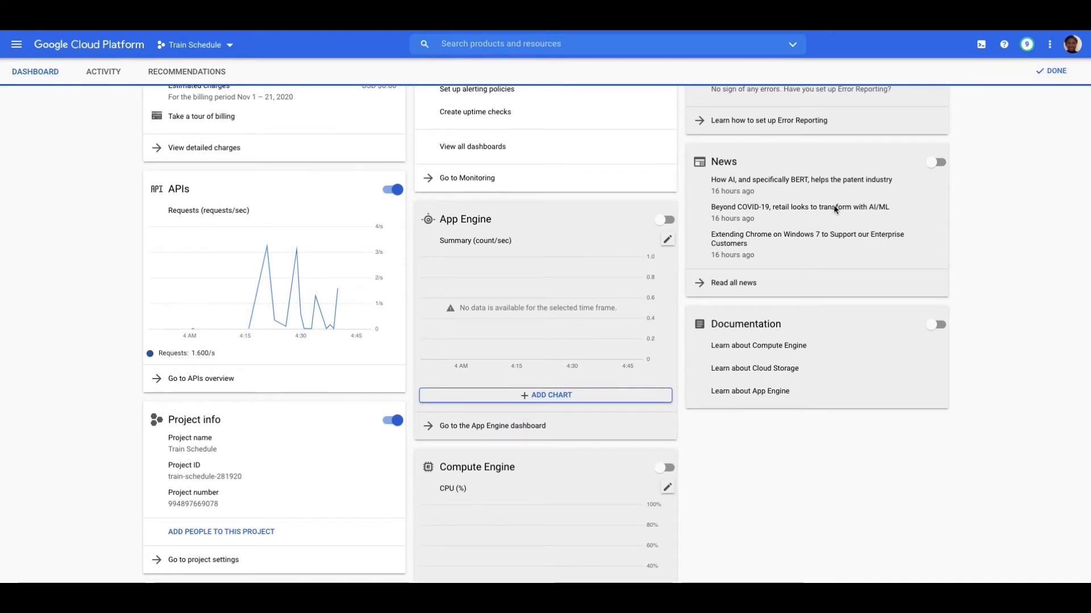
{"action": "scroll", "coordinate": [835, 209], "scroll_direction": "up", "scroll_amount": 1}
{"action": "scroll", "coordinate": [835, 210], "scroll_direction": "down", "scroll_amount": 1}
{"action": "scroll", "coordinate": [834, 209], "scroll_direction": "down", "scroll_amount": 2}
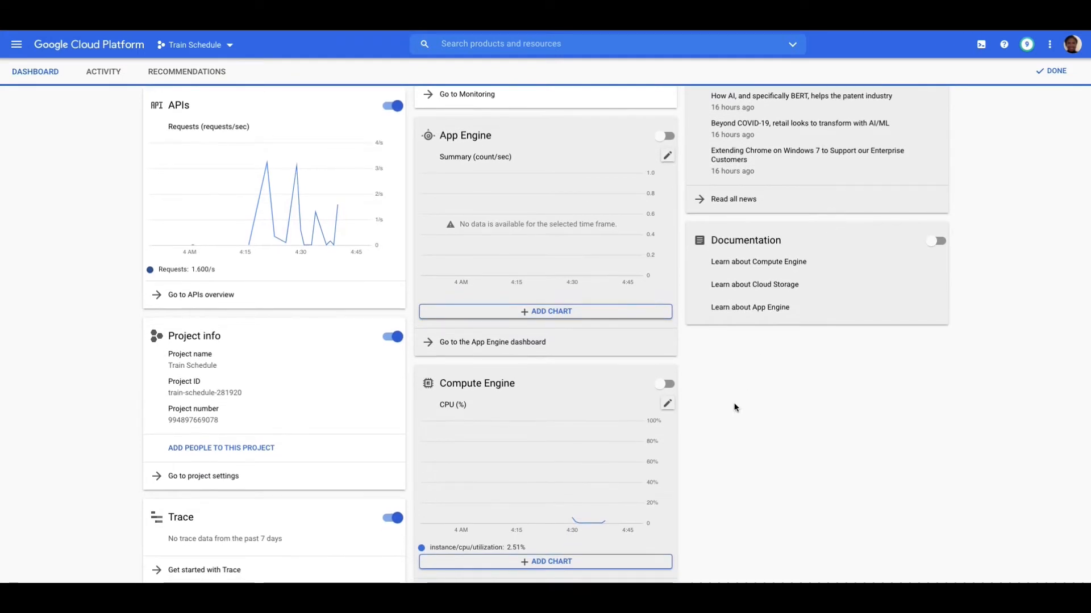
{"action": "left_click", "coordinate": [664, 384]}
{"action": "scroll", "coordinate": [803, 378], "scroll_direction": "up", "scroll_amount": 2}
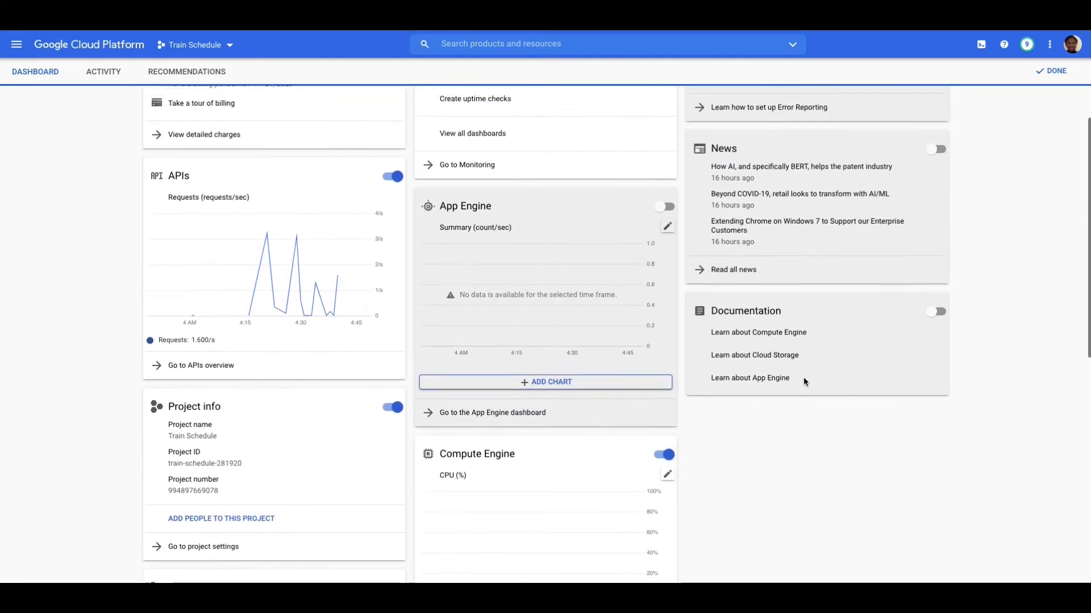
{"action": "left_click", "coordinate": [663, 218]}
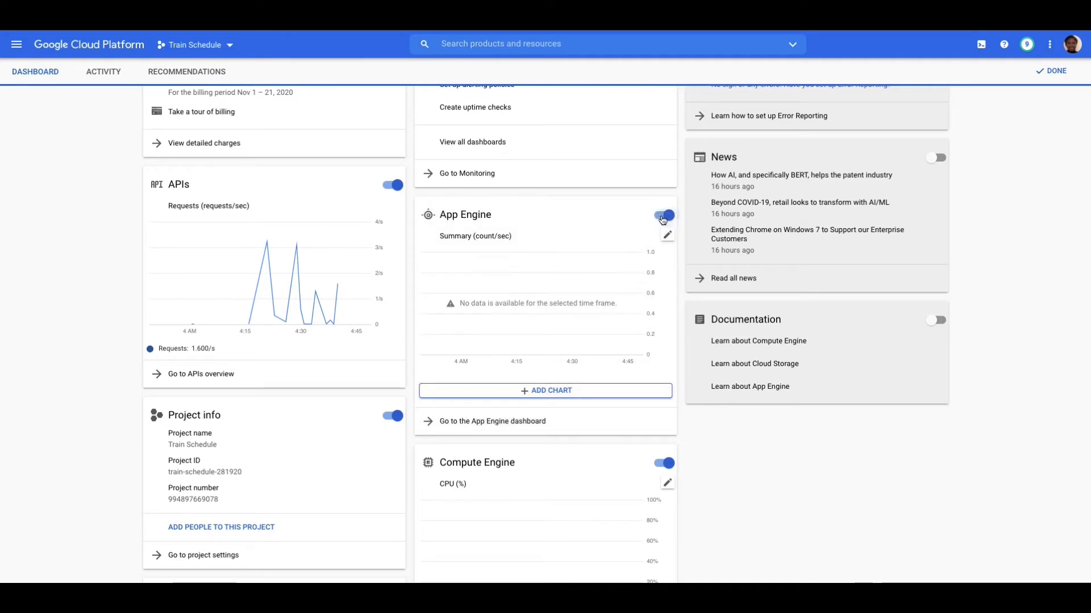
{"action": "left_click", "coordinate": [1061, 76]}
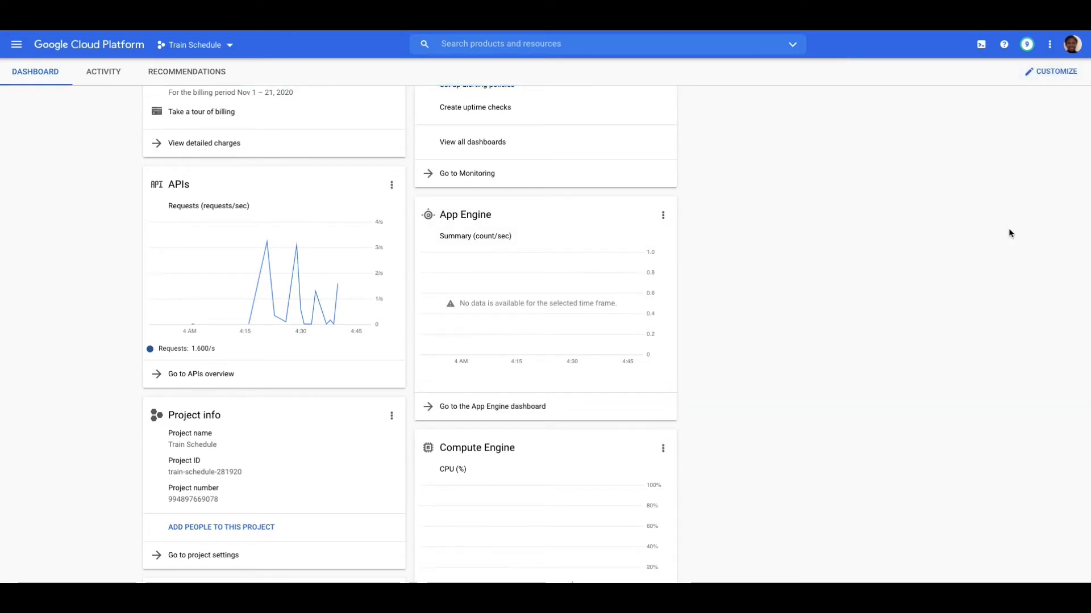
- Go to the VM instances page of Compute Engine and start creating a new VM instance
{"action": "scroll", "coordinate": [1009, 234], "scroll_direction": "down", "scroll_amount": 1}
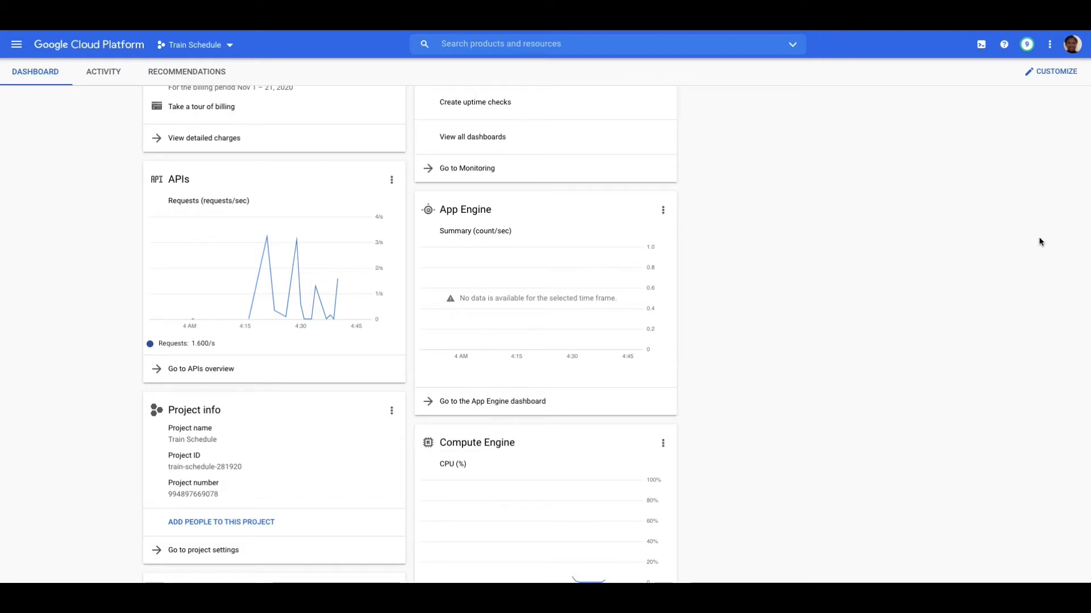
{"action": "left_click", "coordinate": [16, 46]}
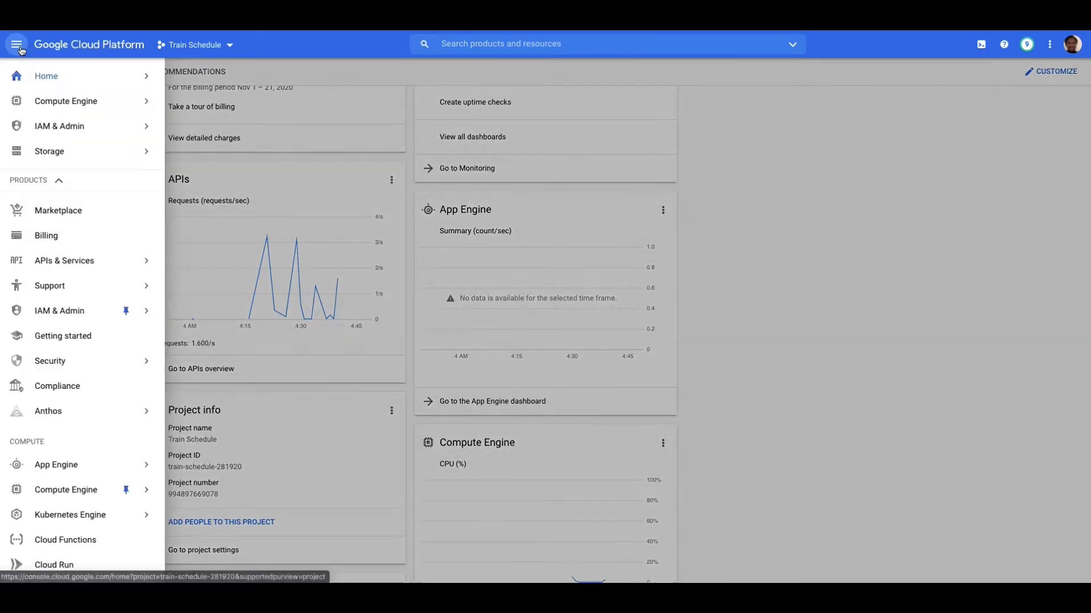
{"action": "mouse_move", "coordinate": [54, 99]}
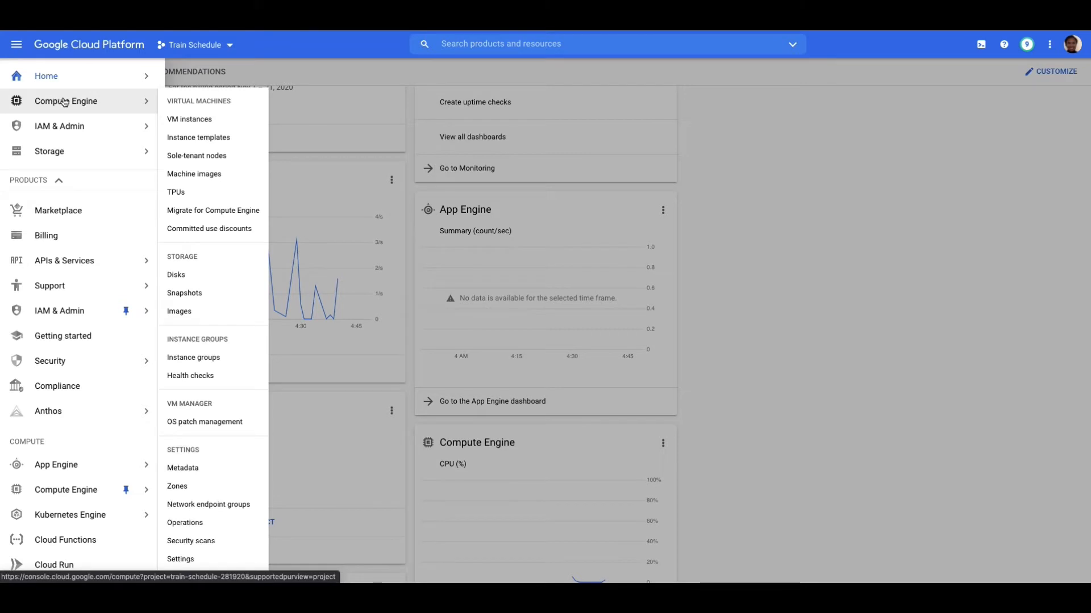
{"action": "left_click", "coordinate": [188, 120]}
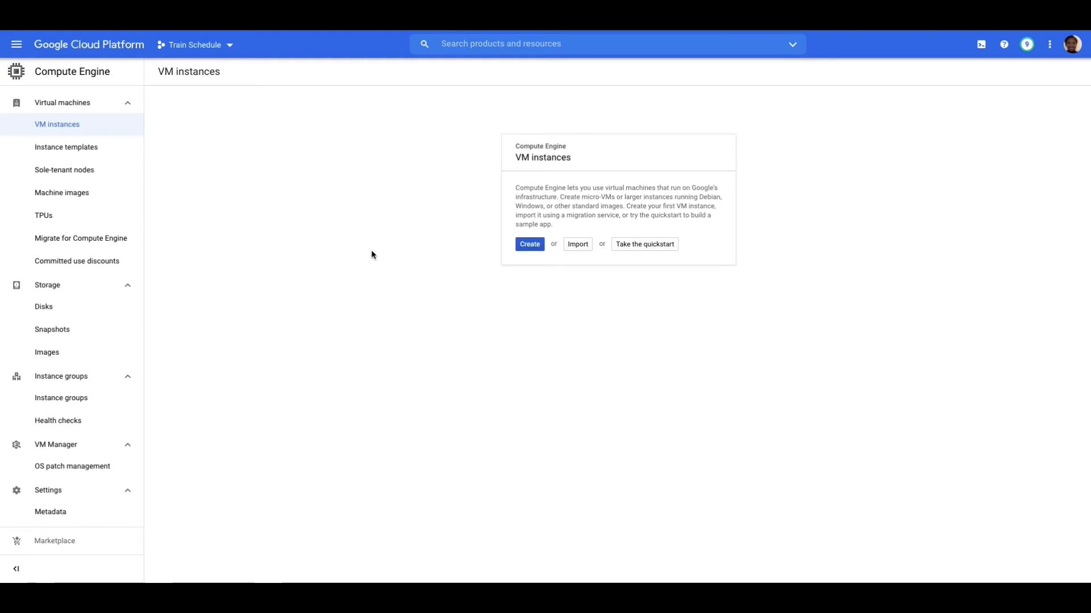
{"action": "left_click", "coordinate": [526, 248]}
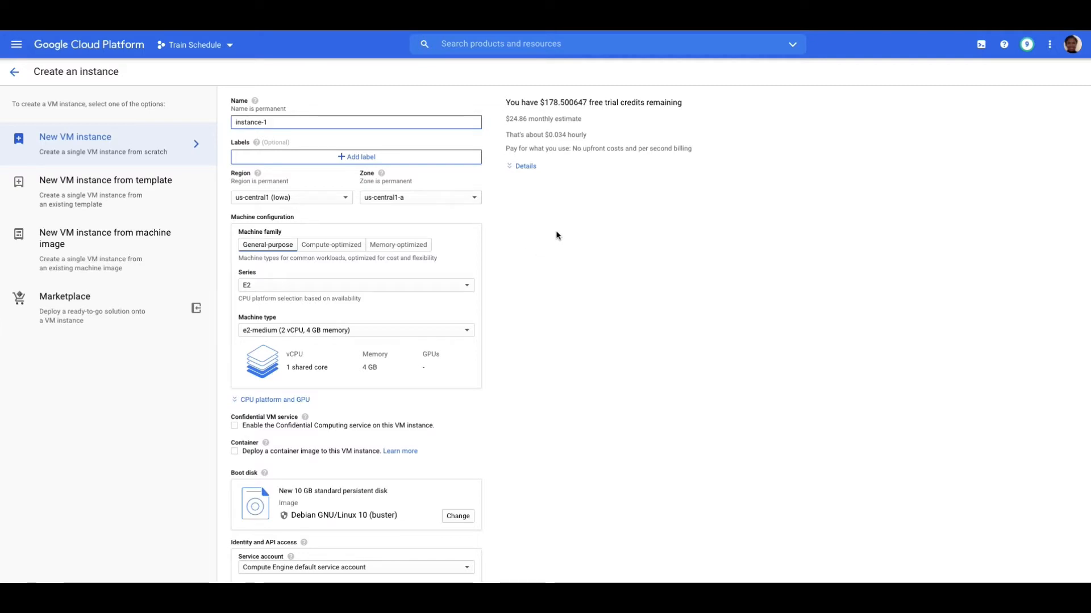
- Expand the monthly cost estimate details and look over the instance creation form
{"action": "left_click", "coordinate": [522, 166]}
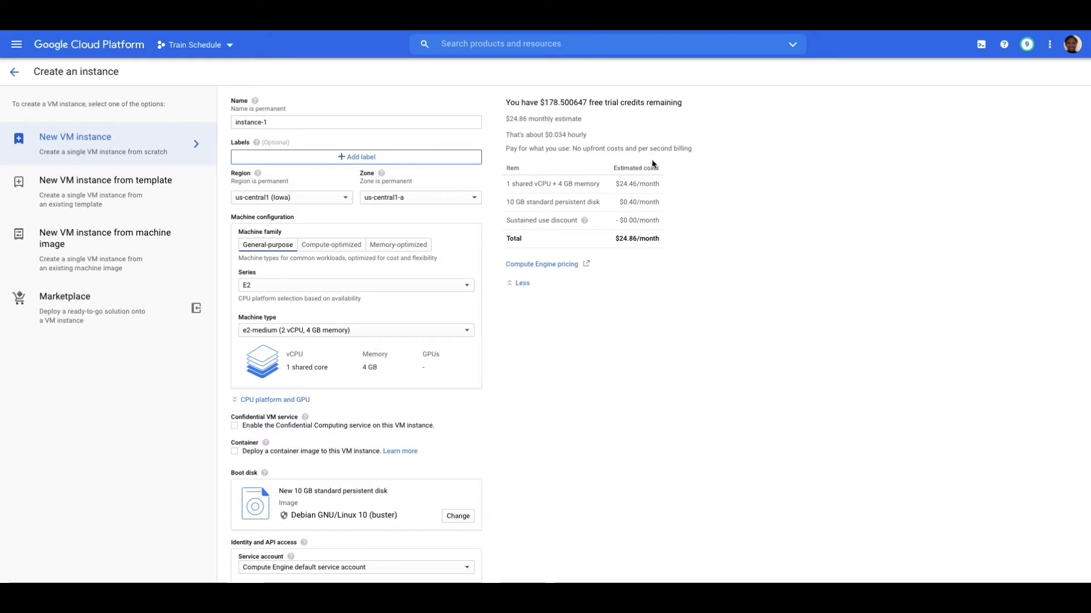
{"action": "scroll", "coordinate": [684, 301], "scroll_direction": "down", "scroll_amount": 1}
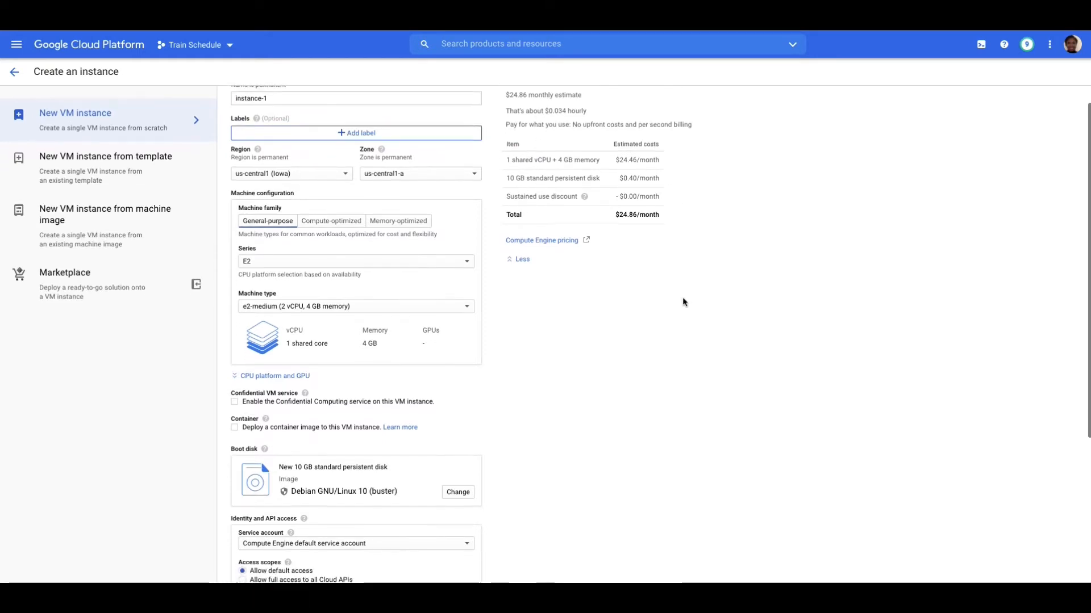
{"action": "scroll", "coordinate": [321, 160], "scroll_direction": "up", "scroll_amount": 1}
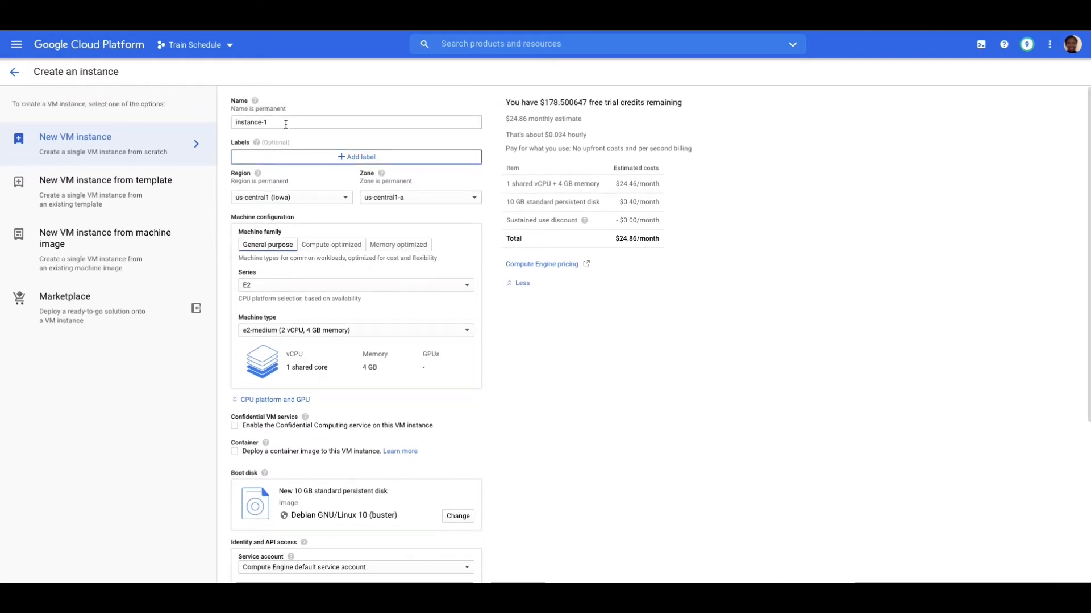
- Name the new VM instance testvm1
{"action": "left_click_drag", "start_coordinate": [286, 124], "coordinate": [231, 124]}
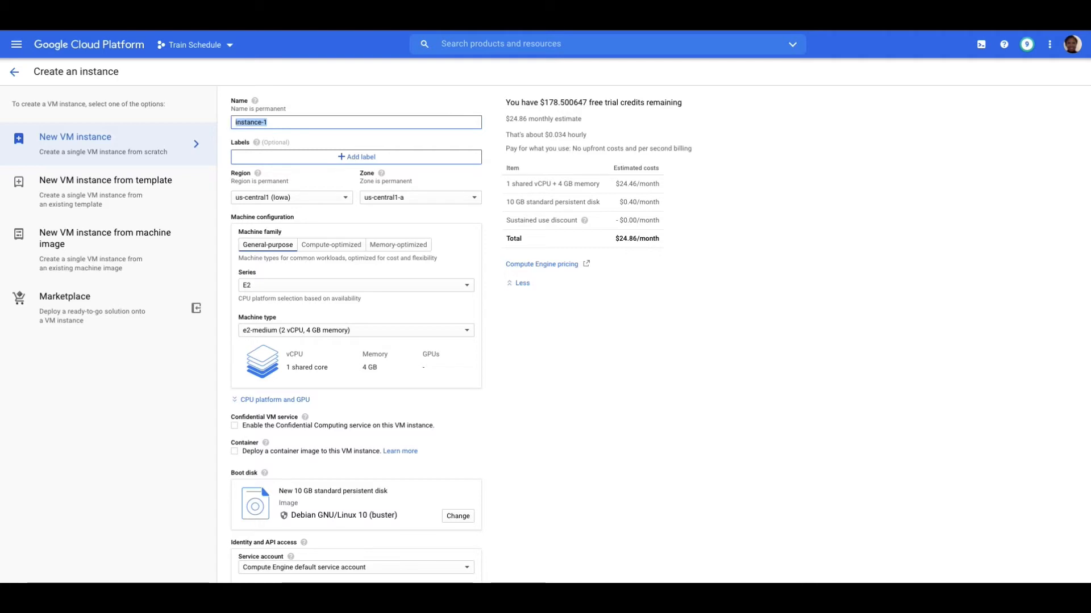
{"action": "type", "text": "test"}
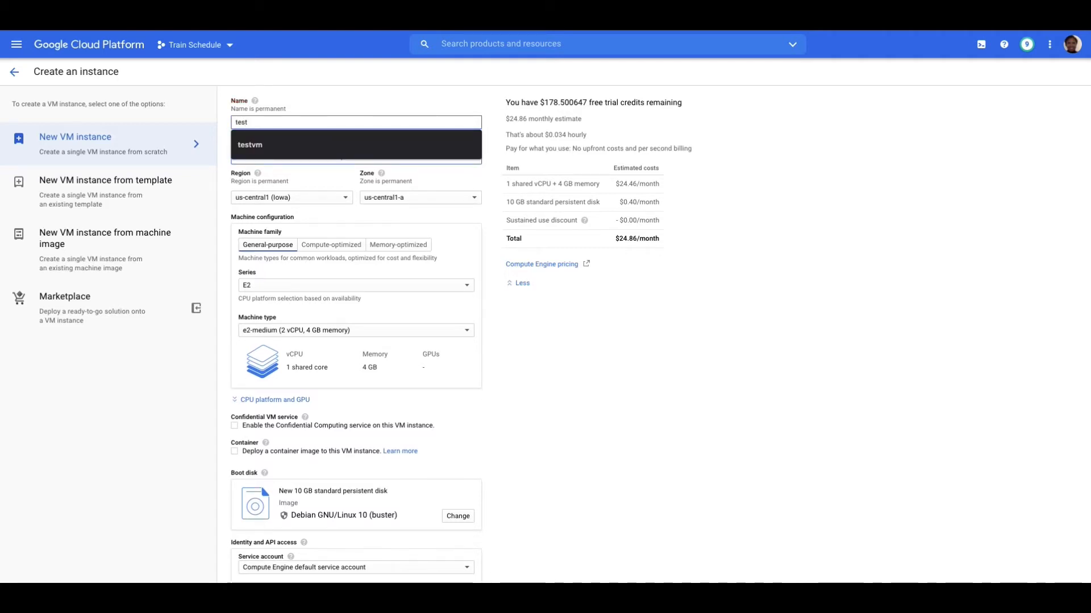
{"action": "type", "text": "vm1"}
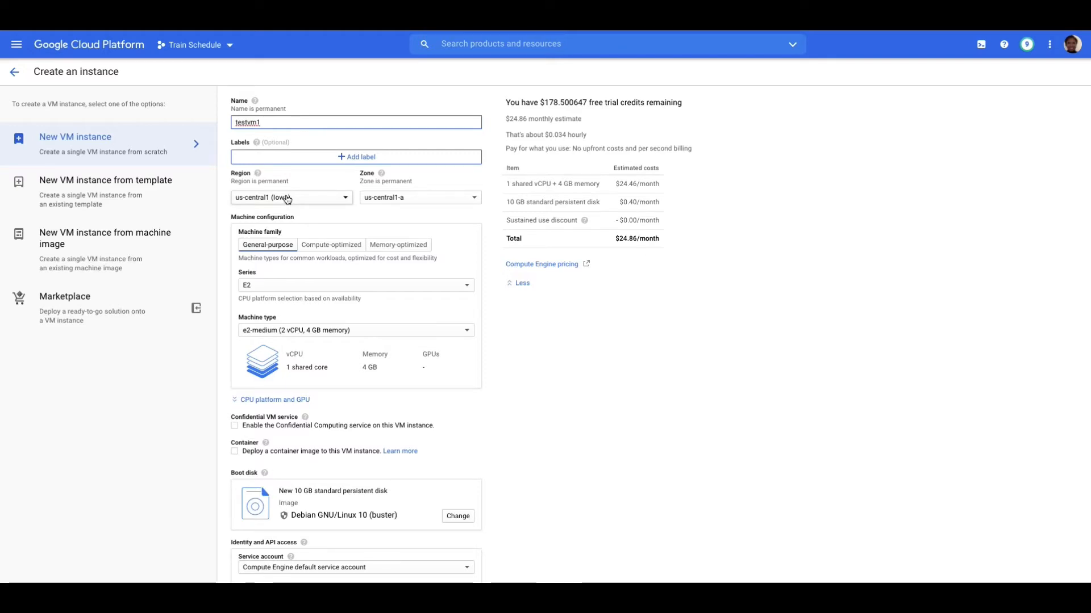
- Review the available regions and zones for the instance, keeping us-central1 (Iowa) and us-central1-a
{"action": "left_click", "coordinate": [287, 199]}
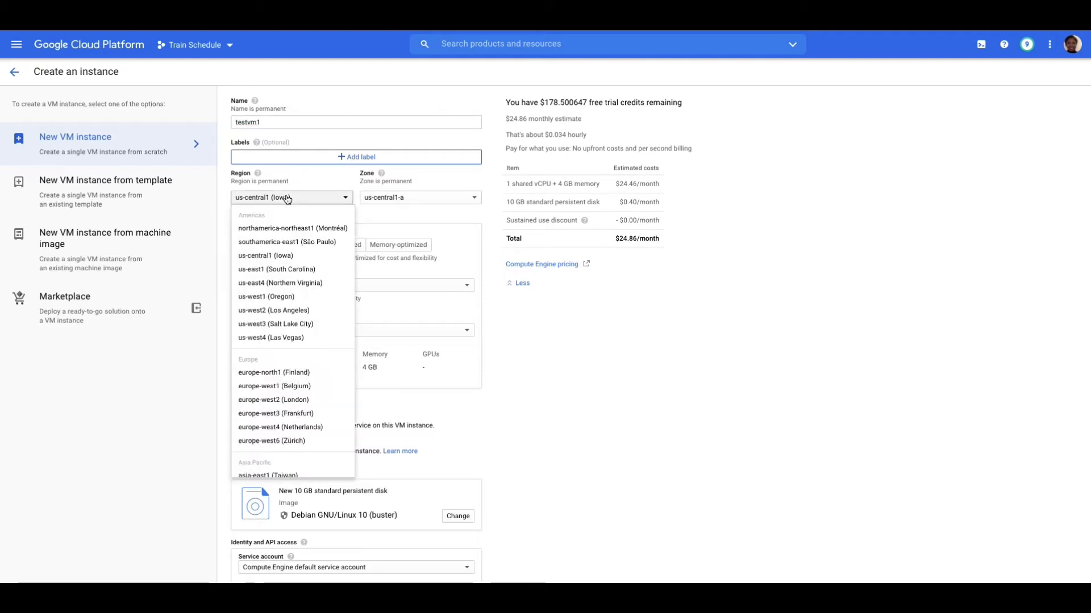
{"action": "left_click", "coordinate": [288, 199]}
{"action": "left_click", "coordinate": [402, 197]}
{"action": "left_click", "coordinate": [402, 198]}
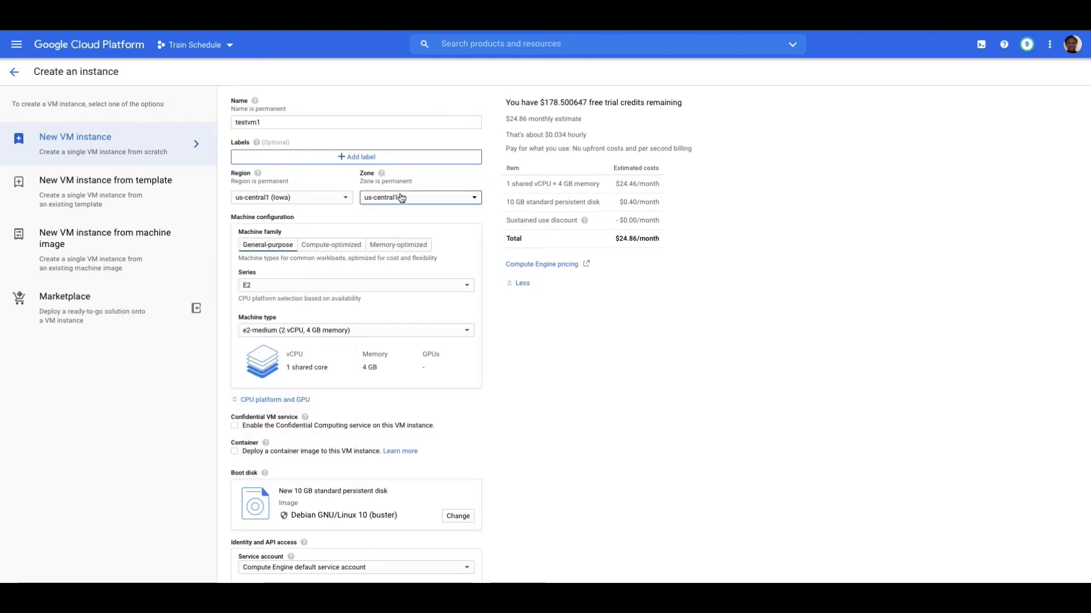
- Compare the Compute-optimized and Memory-optimized machine families, and return to General-purpose
{"action": "left_click", "coordinate": [274, 247]}
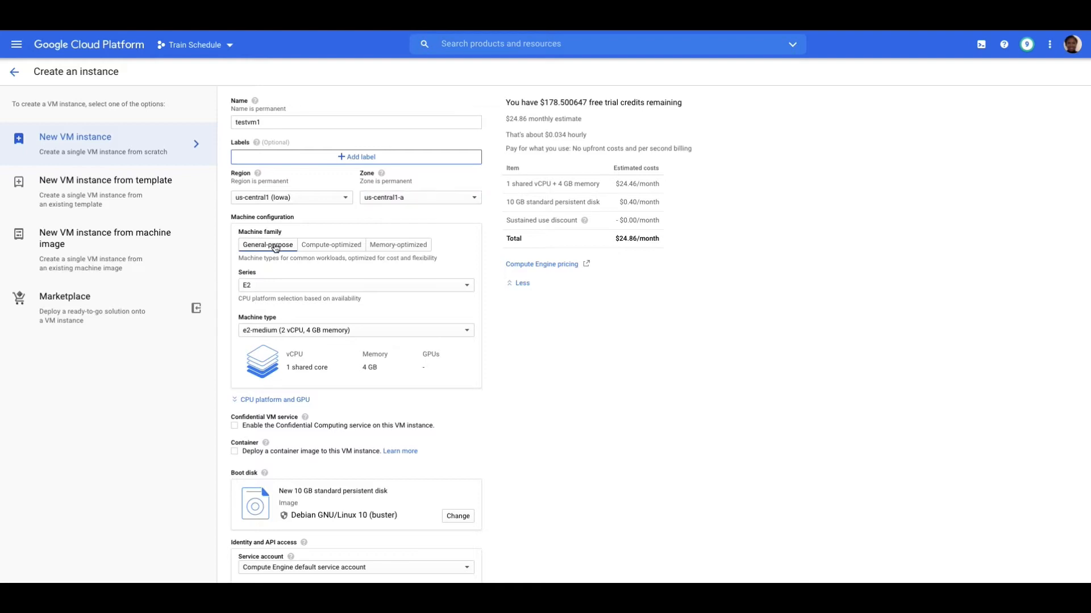
{"action": "left_click", "coordinate": [318, 247]}
{"action": "left_click", "coordinate": [400, 247]}
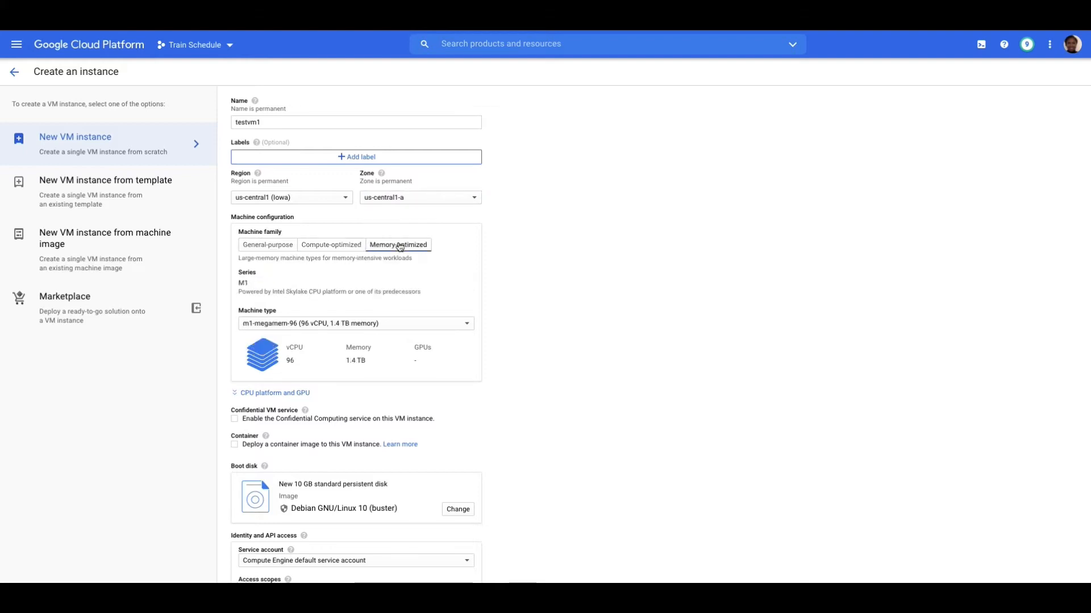
{"action": "left_click", "coordinate": [266, 246]}
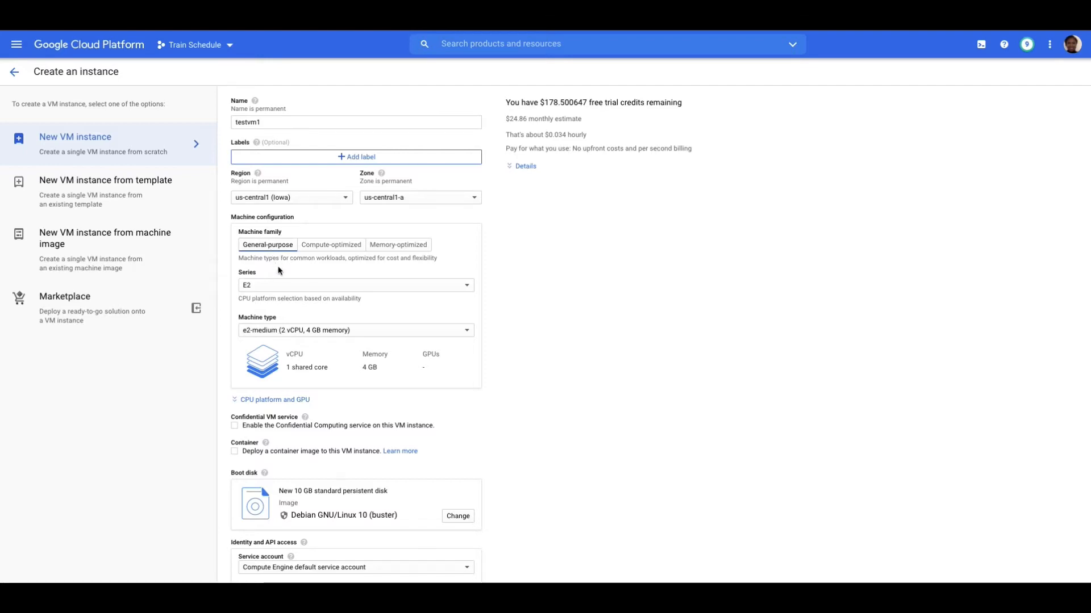
- Set the machine series to N1 and browse its machine types, keeping n1-standard-1 (1 vCPU, 3.75 GB memory)
{"action": "left_click", "coordinate": [286, 285]}
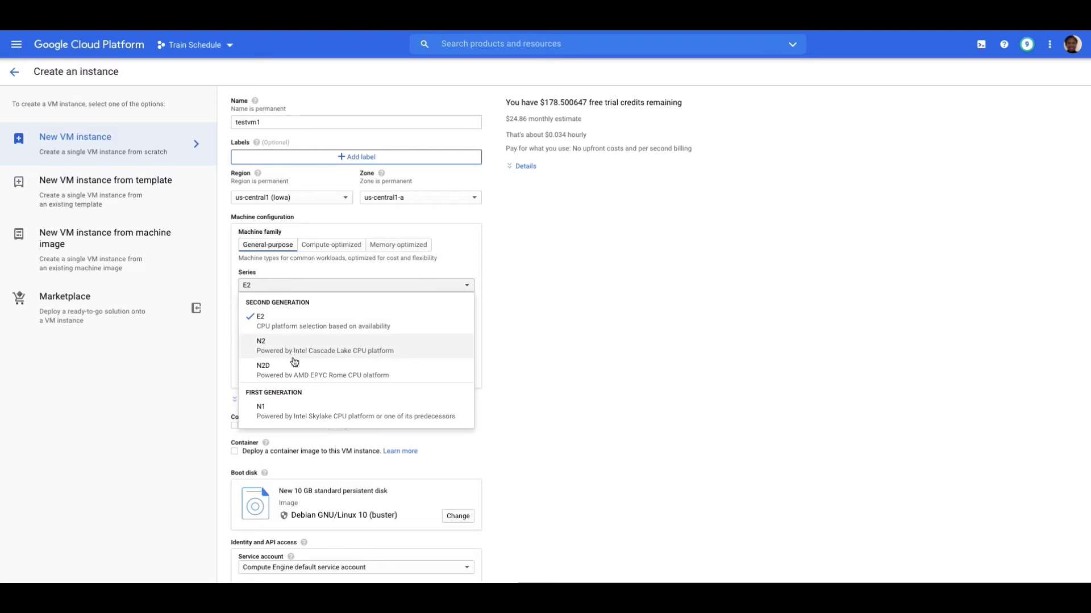
{"action": "left_click", "coordinate": [300, 408]}
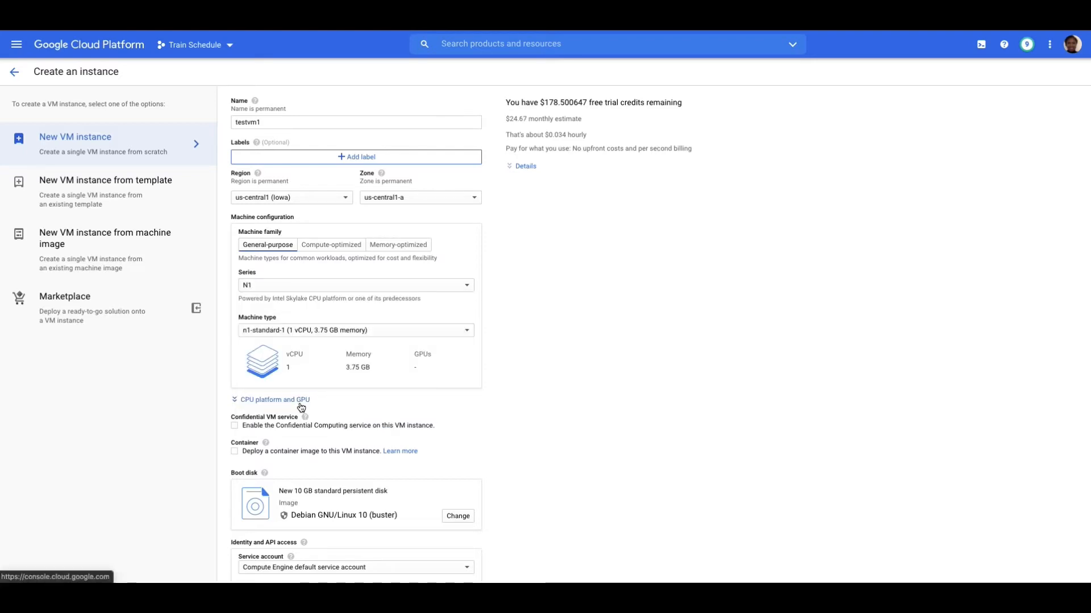
{"action": "left_click", "coordinate": [312, 333]}
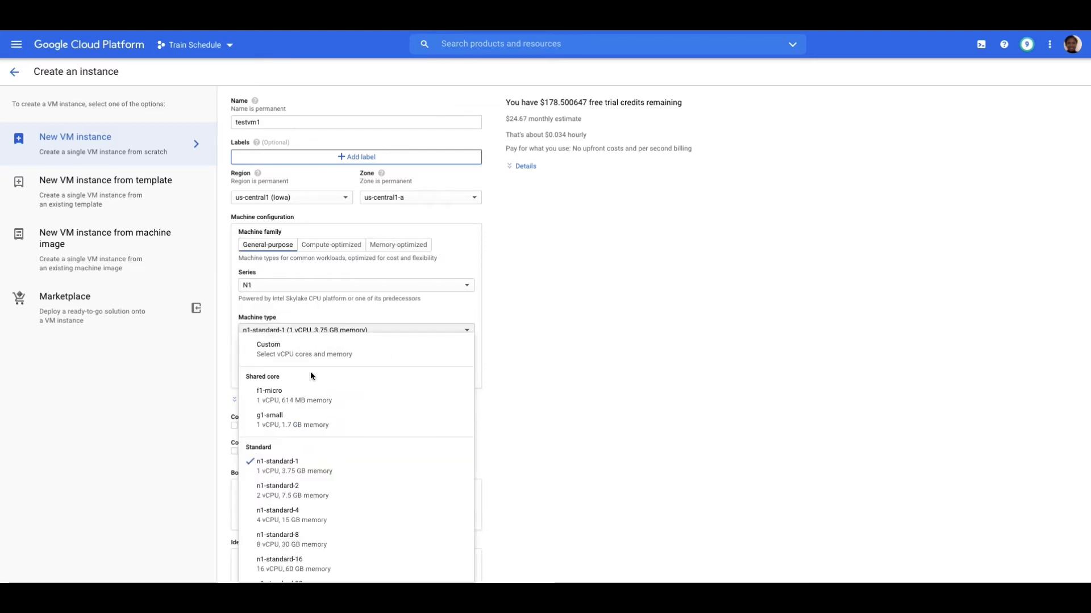
{"action": "scroll", "coordinate": [312, 517], "scroll_direction": "down", "scroll_amount": 3}
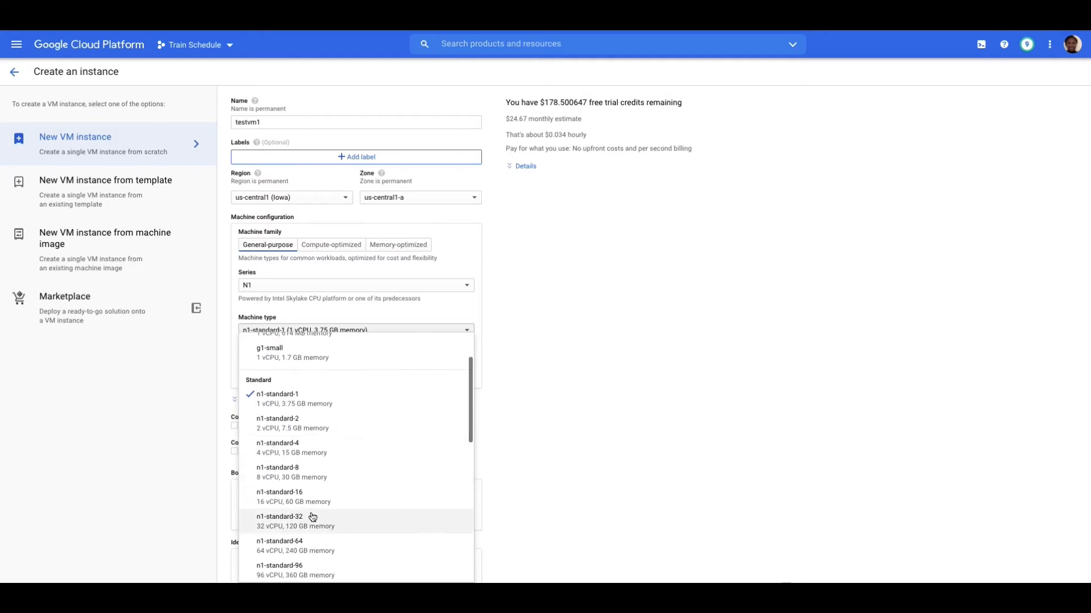
{"action": "scroll", "coordinate": [313, 516], "scroll_direction": "down", "scroll_amount": 5}
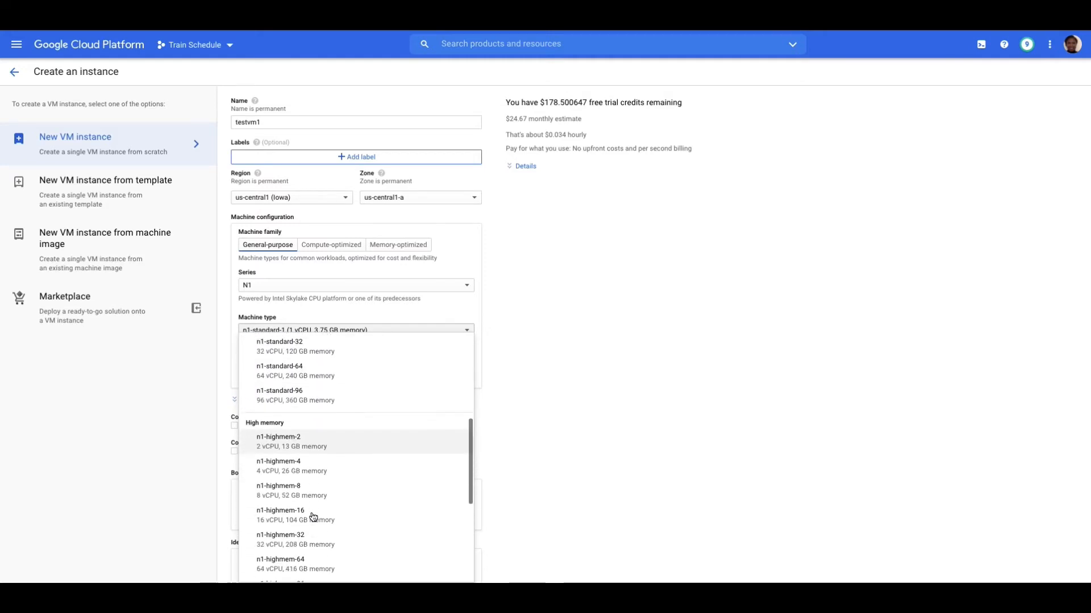
{"action": "scroll", "coordinate": [314, 515], "scroll_direction": "up", "scroll_amount": 8}
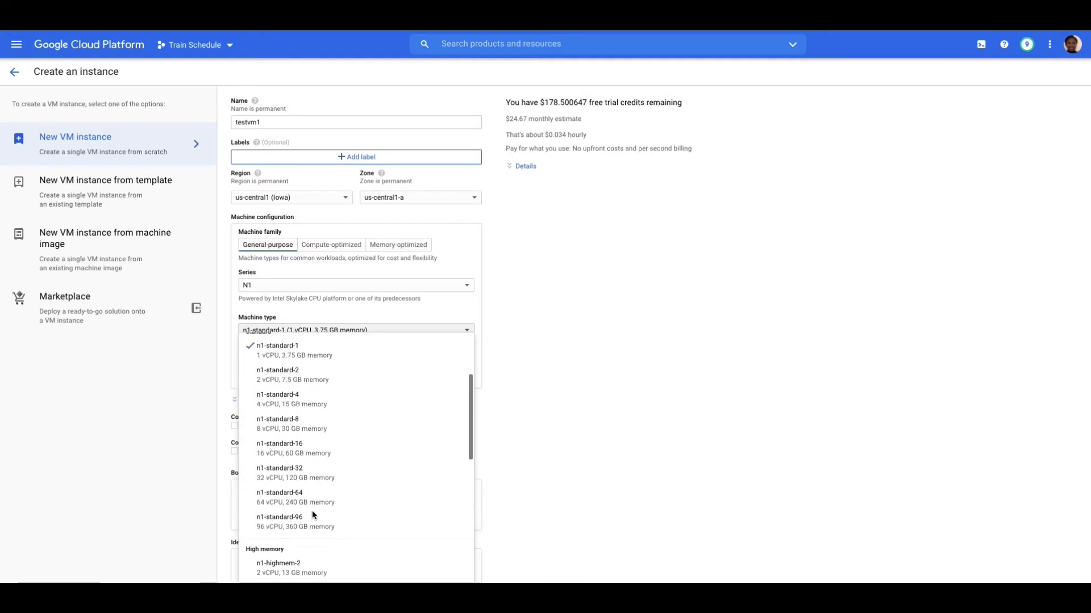
{"action": "left_click", "coordinate": [293, 476]}
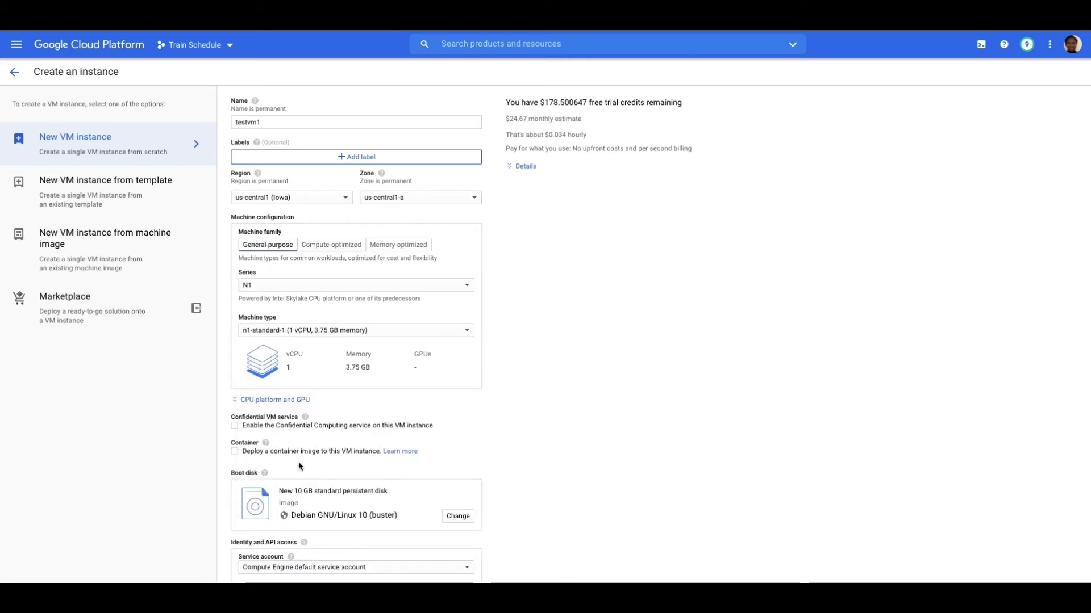
- Allow both HTTP and HTTPS traffic in the instance's firewall settings
{"action": "scroll", "coordinate": [300, 460], "scroll_direction": "down", "scroll_amount": 2}
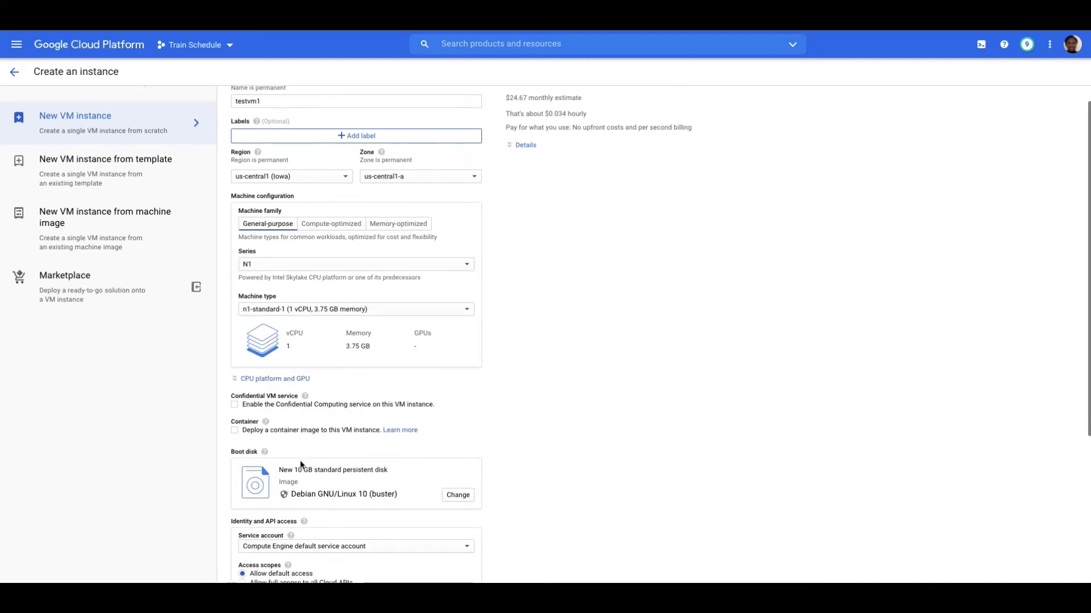
{"action": "scroll", "coordinate": [301, 465], "scroll_direction": "down", "scroll_amount": 1}
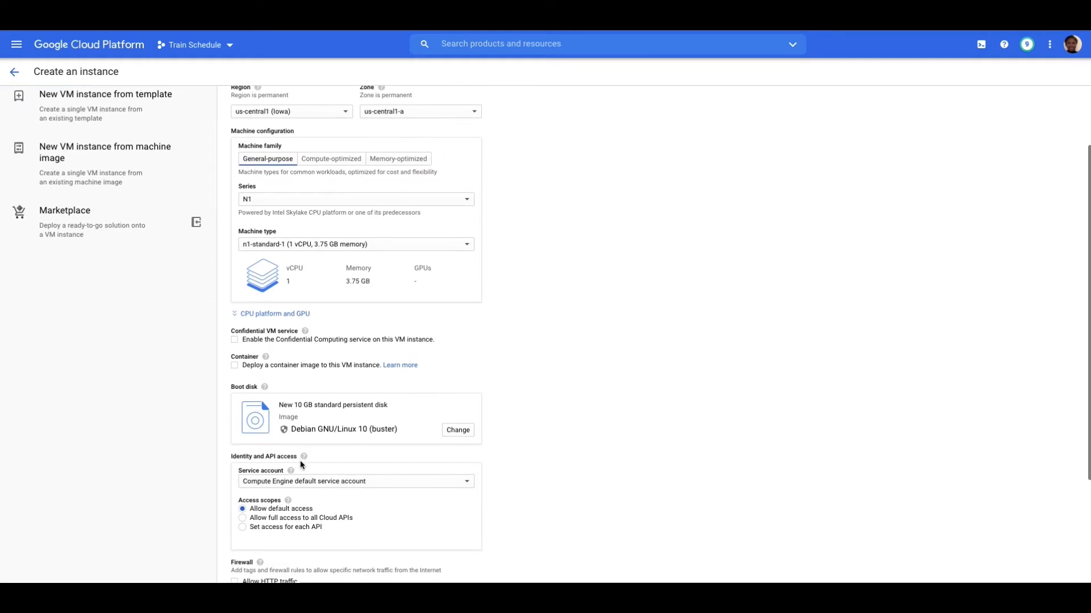
{"action": "scroll", "coordinate": [301, 463], "scroll_direction": "down", "scroll_amount": 4}
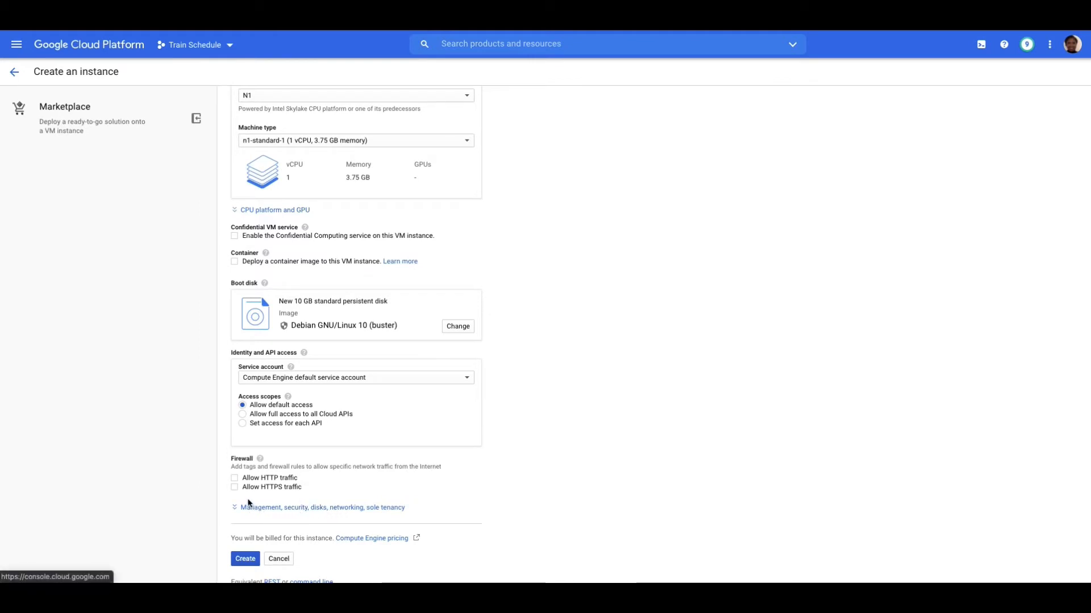
{"action": "left_click", "coordinate": [235, 479]}
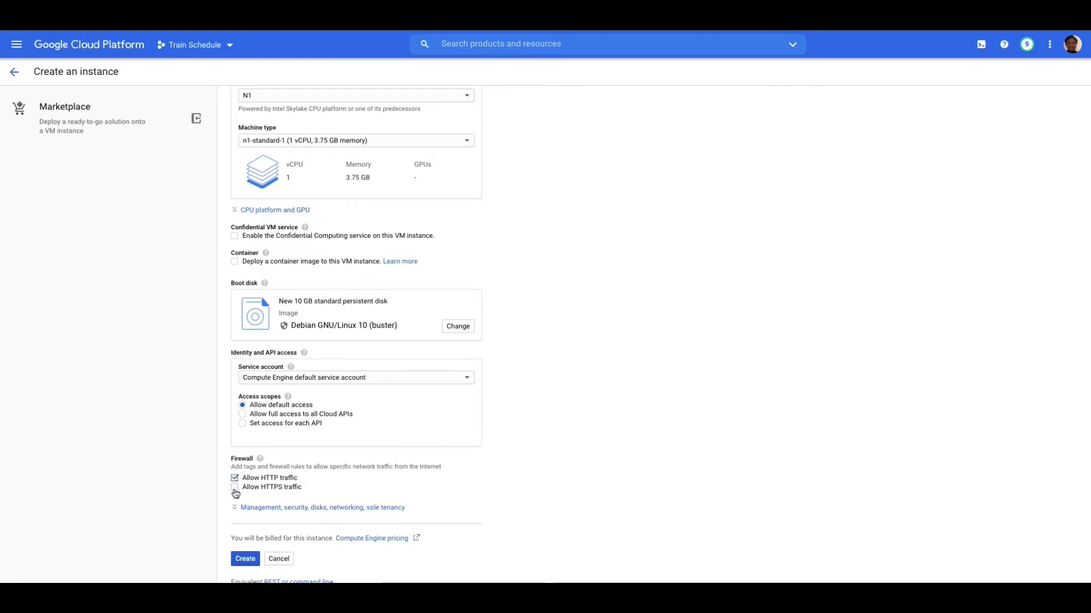
{"action": "left_click", "coordinate": [235, 488]}
- Review the operating systems for the boot disk and confirm Debian GNU/Linux 10 (buster) on a 10 GB standard persistent disk
{"action": "scroll", "coordinate": [361, 474], "scroll_direction": "down", "scroll_amount": 1}
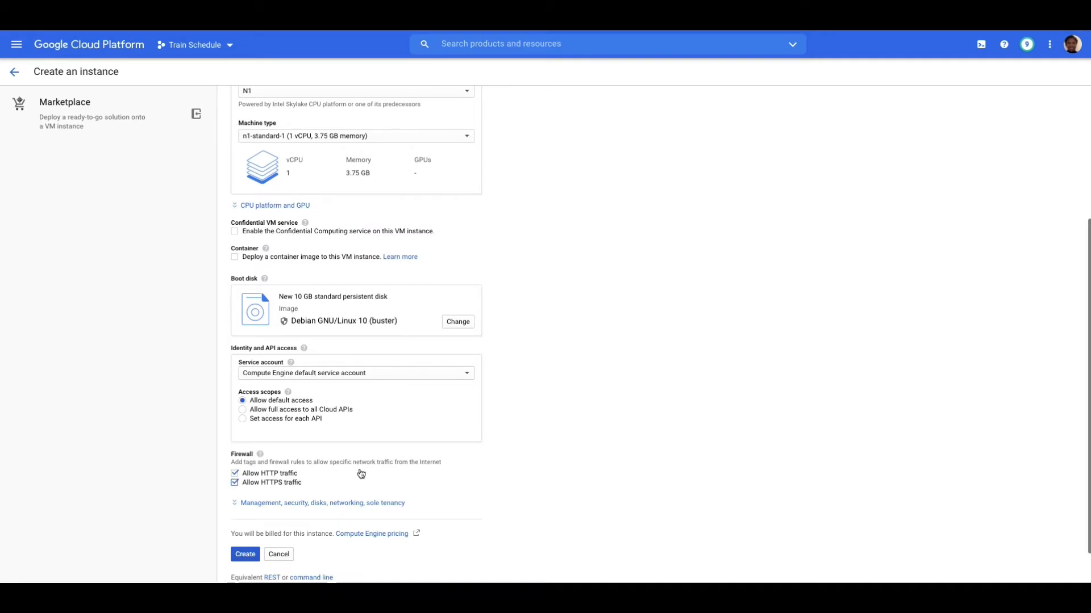
{"action": "left_click", "coordinate": [451, 322]}
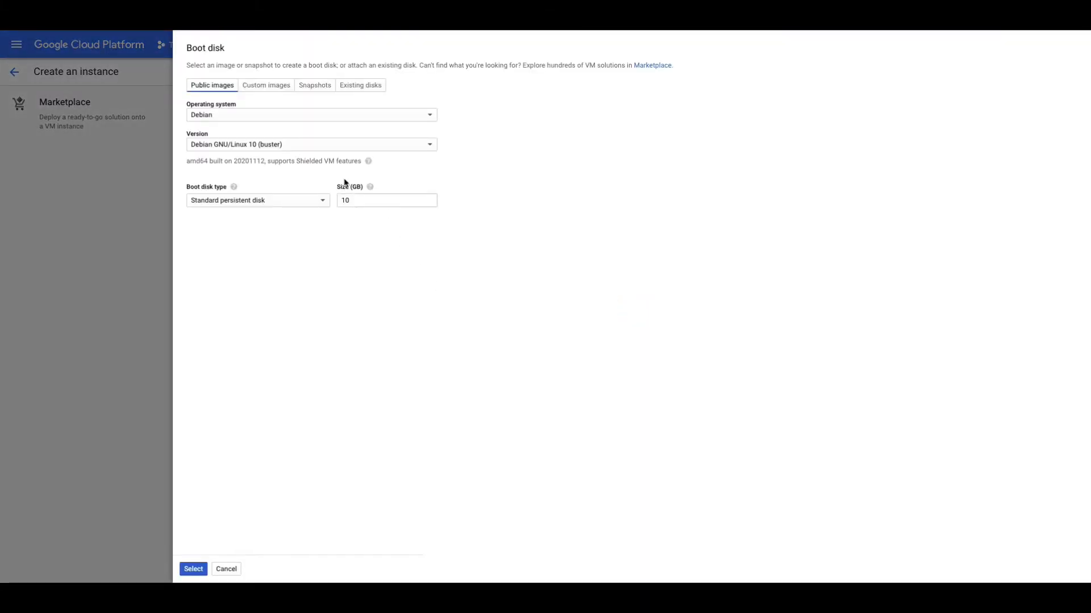
{"action": "left_click", "coordinate": [227, 119]}
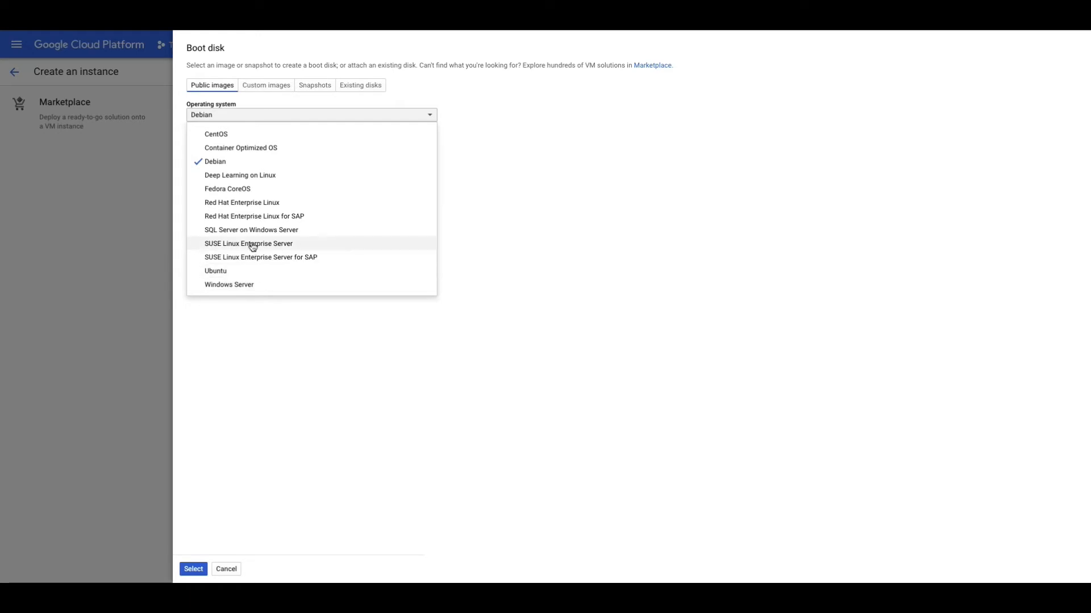
{"action": "left_click", "coordinate": [218, 162]}
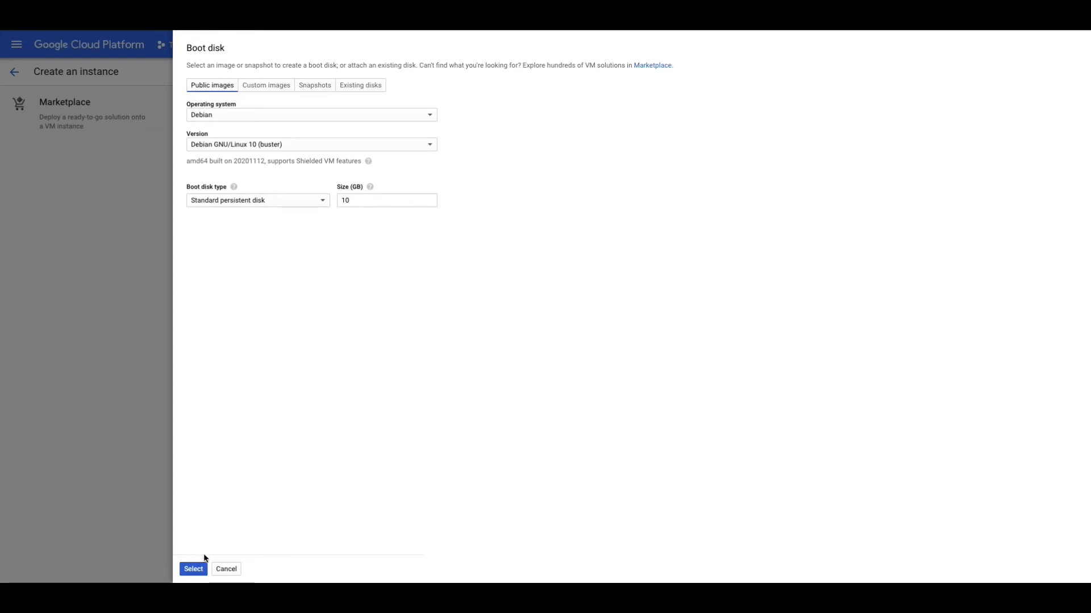
{"action": "left_click", "coordinate": [193, 569]}
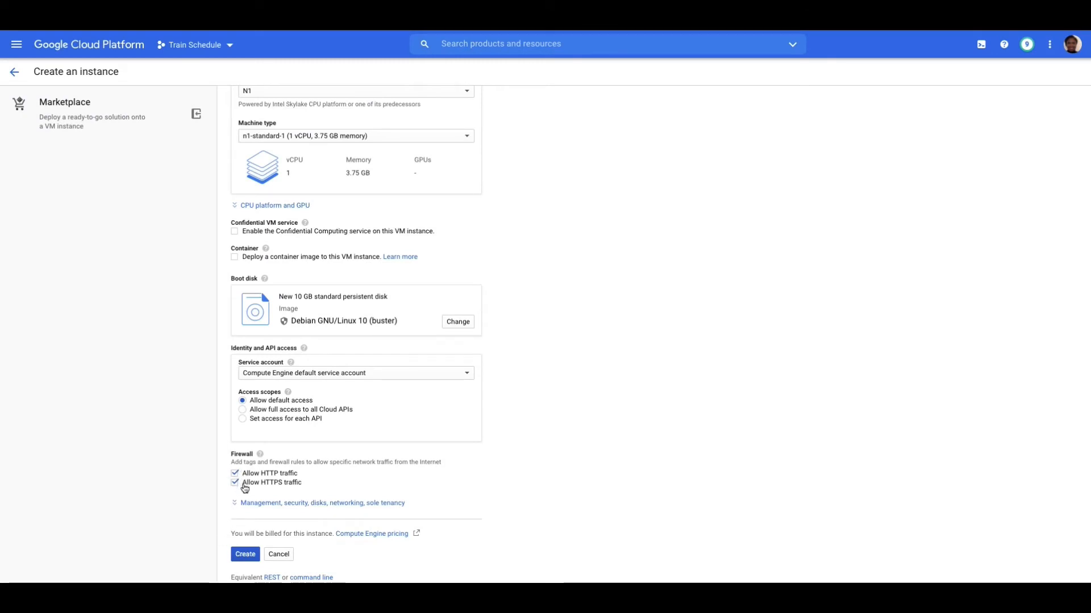
- Check the monthly cost estimate once more and create the testvm1 instance
{"action": "scroll", "coordinate": [247, 491], "scroll_direction": "down", "scroll_amount": 1}
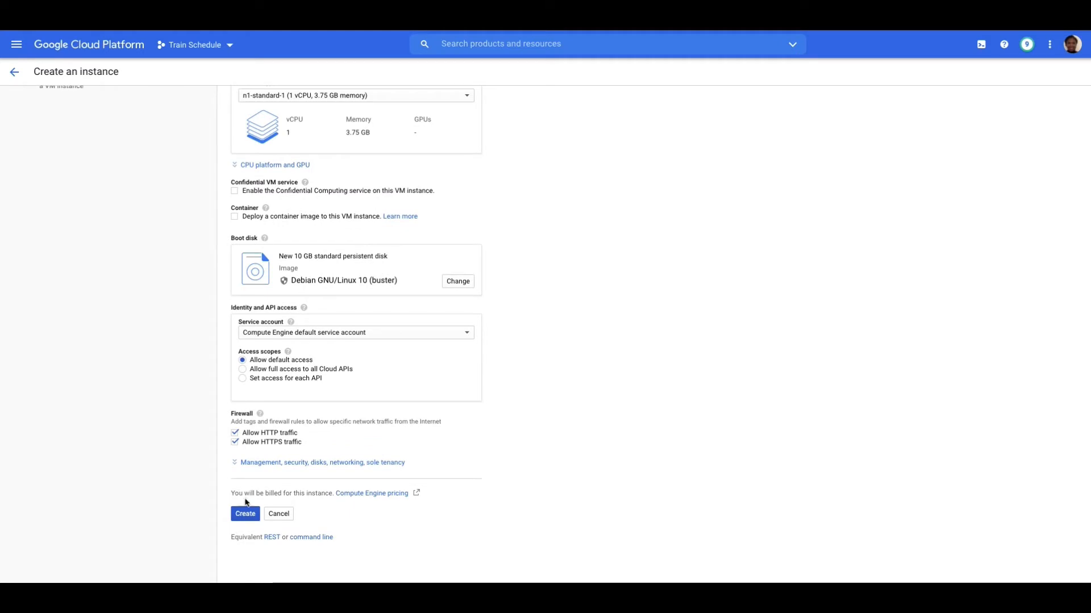
{"action": "left_click", "coordinate": [244, 517]}
{"action": "scroll", "coordinate": [513, 308], "scroll_direction": "up", "scroll_amount": 4}
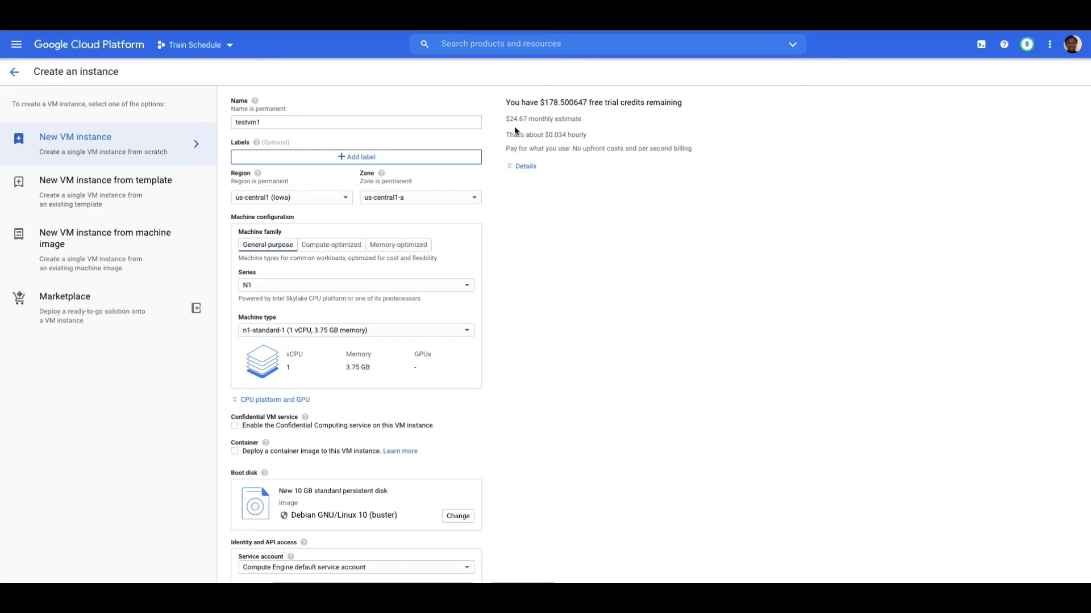
{"action": "scroll", "coordinate": [521, 241], "scroll_direction": "down", "scroll_amount": 1}
{"action": "scroll", "coordinate": [521, 240], "scroll_direction": "up", "scroll_amount": 1}
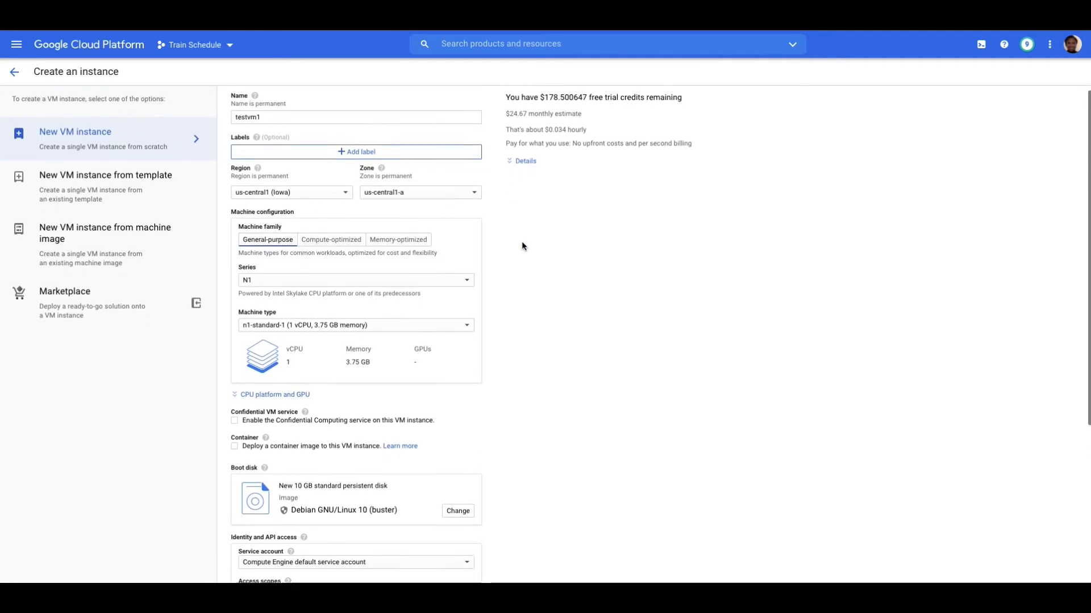
{"action": "scroll", "coordinate": [521, 241], "scroll_direction": "down", "scroll_amount": 4}
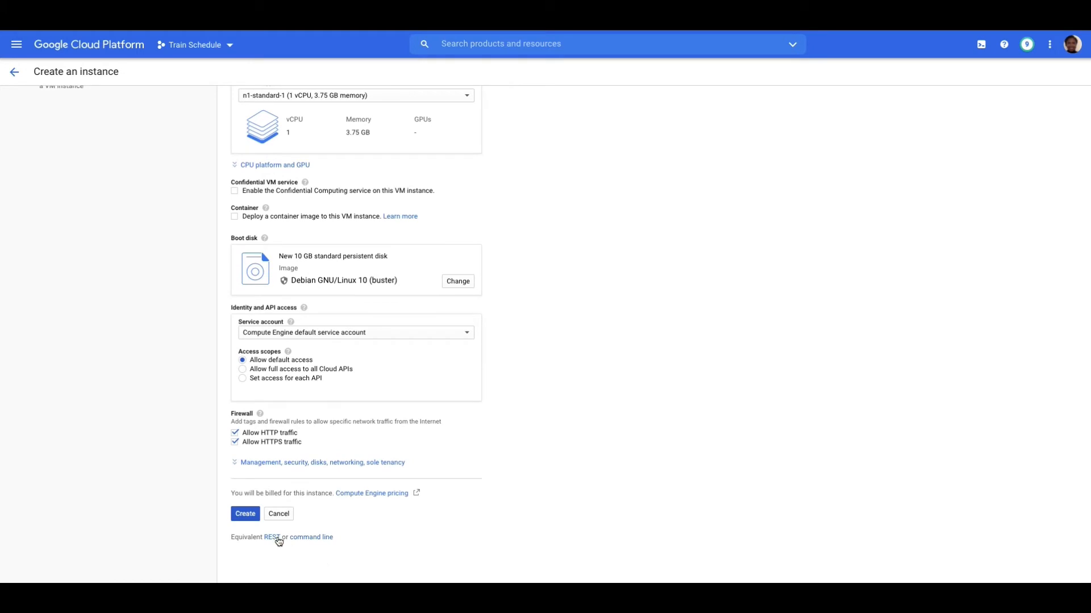
{"action": "left_click", "coordinate": [253, 515]}
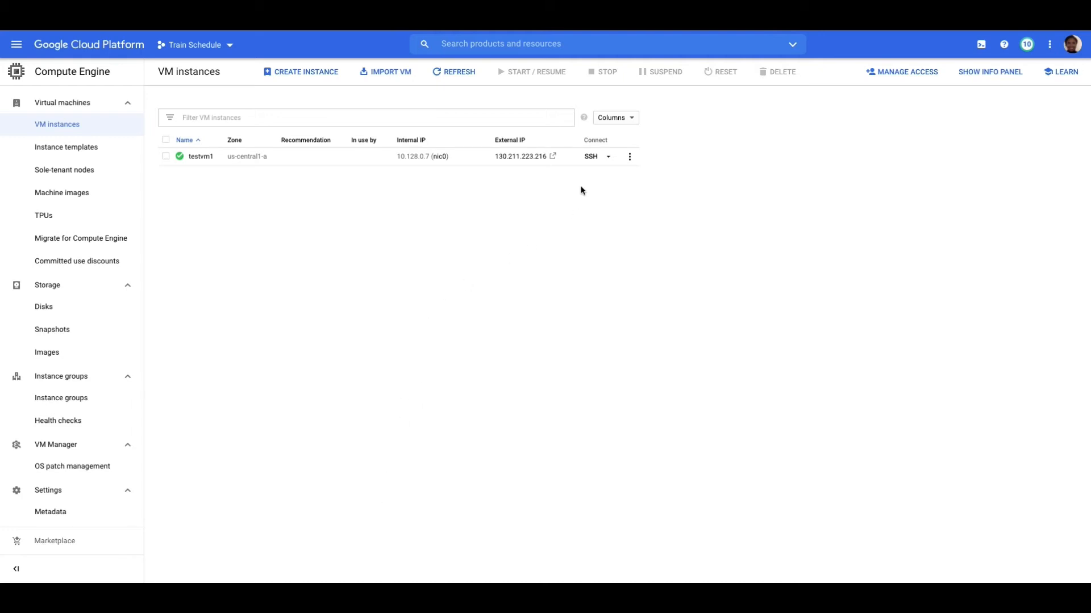
- Connect to testvm1 over SSH and try to update the package lists with "apt-get update"
{"action": "left_click", "coordinate": [588, 159]}
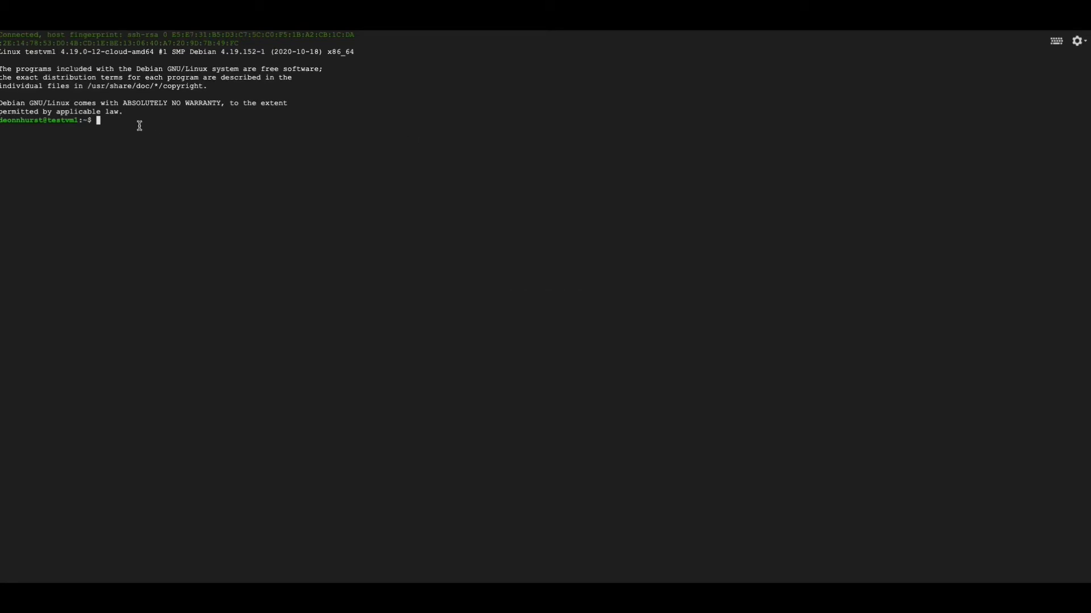
{"action": "type", "text": "apt-get update"}
{"action": "key", "text": "Return"}
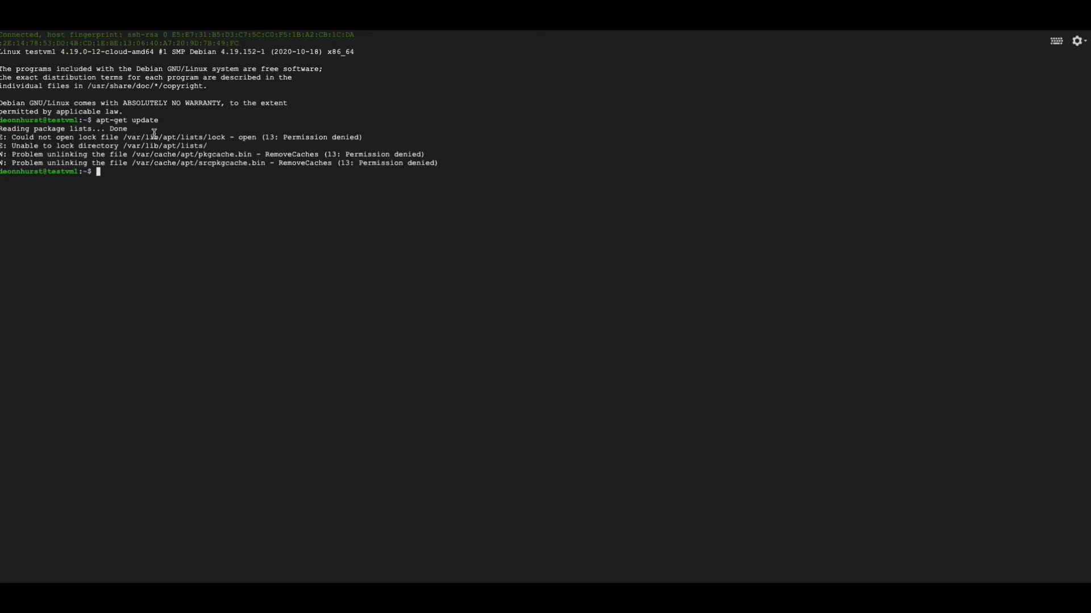
- Switch to the root user in the SSH session with "sudo su -"
{"action": "type", "text": "sudo su -"}
{"action": "key", "text": "Return"}
- Update the package lists on testvm1 as root with "apt-get update" and close the SSH session
{"action": "type", "text": "apt-get"}
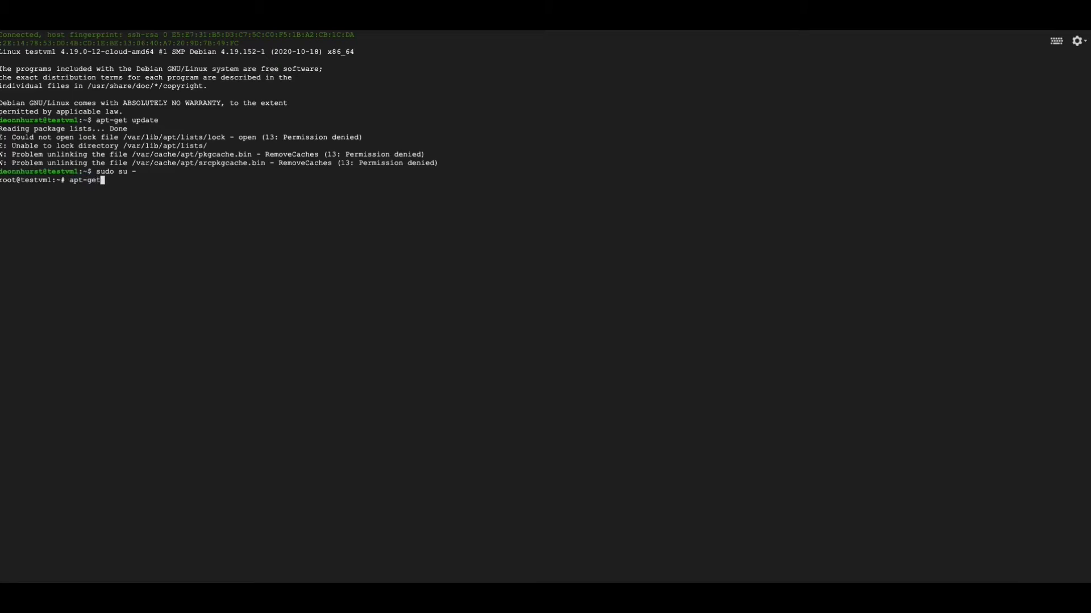
{"action": "type", "text": " update"}
{"action": "key", "text": "Return"}
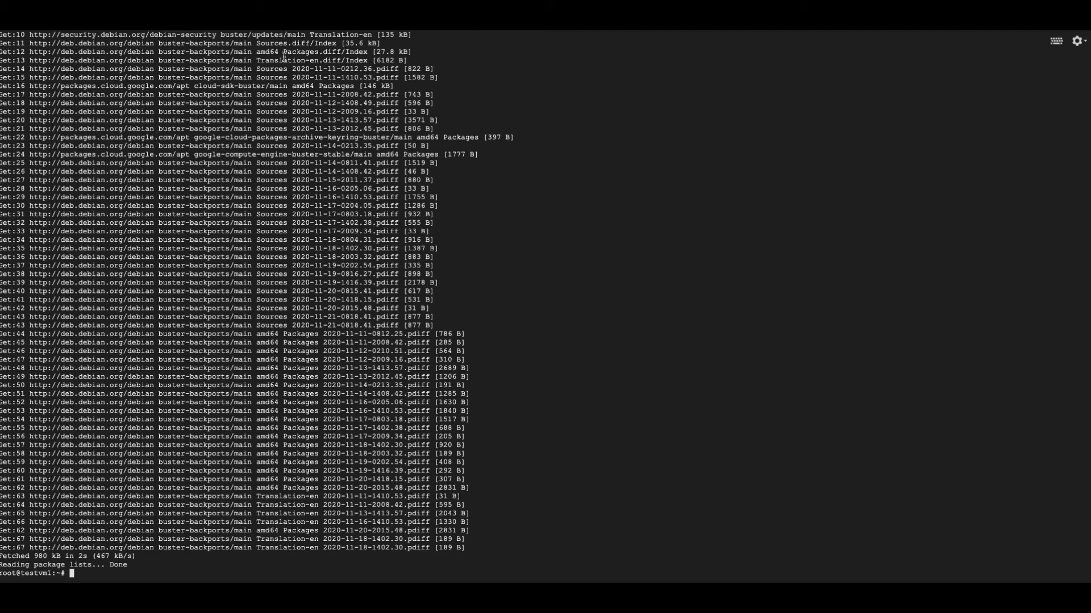
{"action": "key", "text": "super+w"}
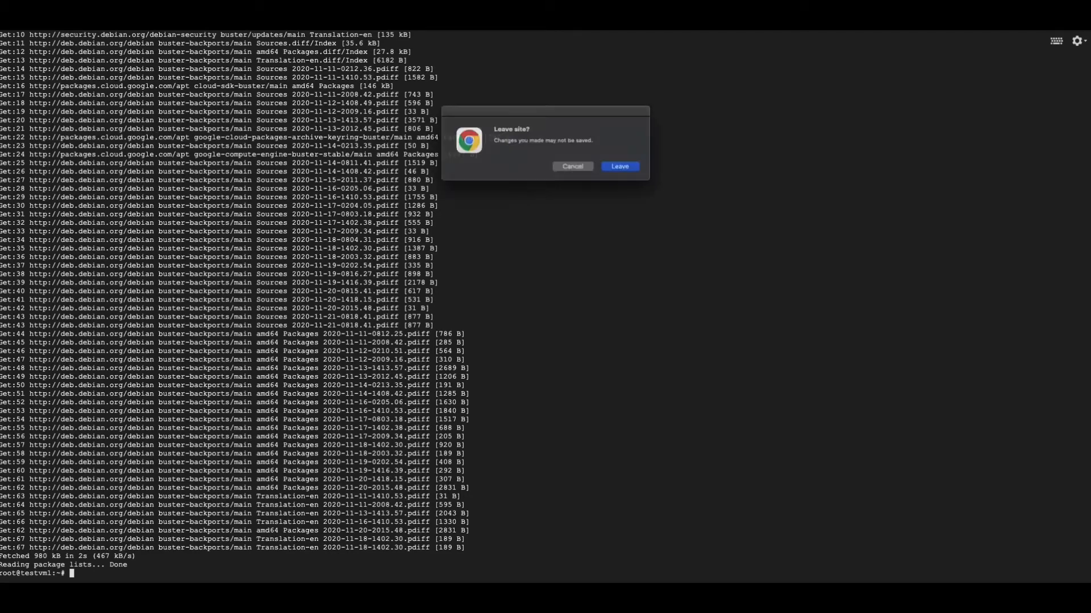
{"action": "left_click", "coordinate": [627, 169]}
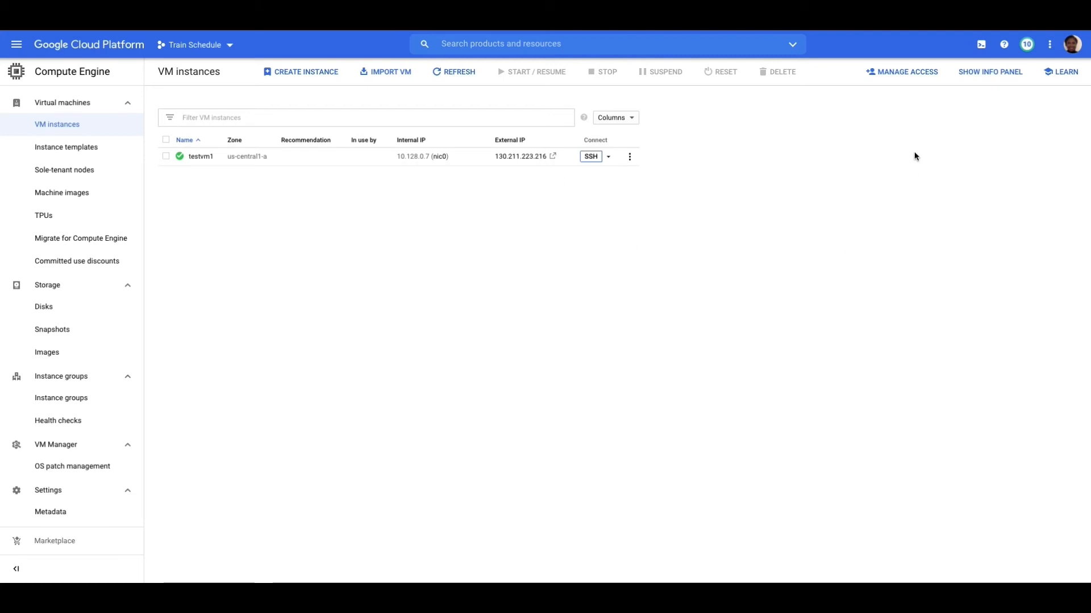
- Open Cloud Shell and check the session's active project and the command for changing to a different project
{"action": "left_click", "coordinate": [981, 47]}
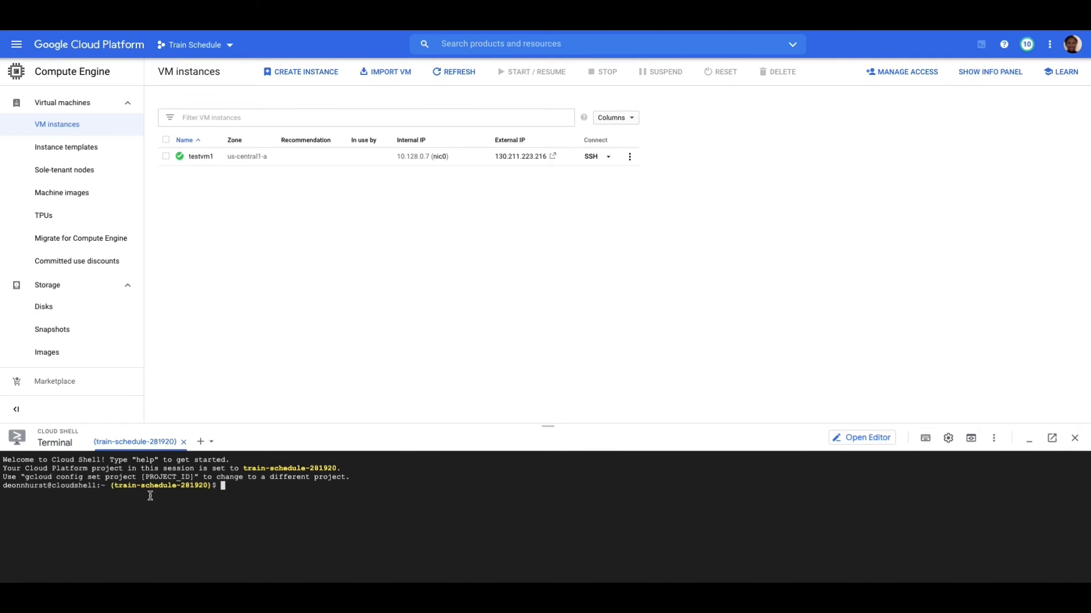
{"action": "left_click_drag", "start_coordinate": [114, 487], "coordinate": [215, 489]}
{"action": "left_click", "coordinate": [239, 495]}
{"action": "left_click_drag", "start_coordinate": [22, 477], "coordinate": [198, 471]}
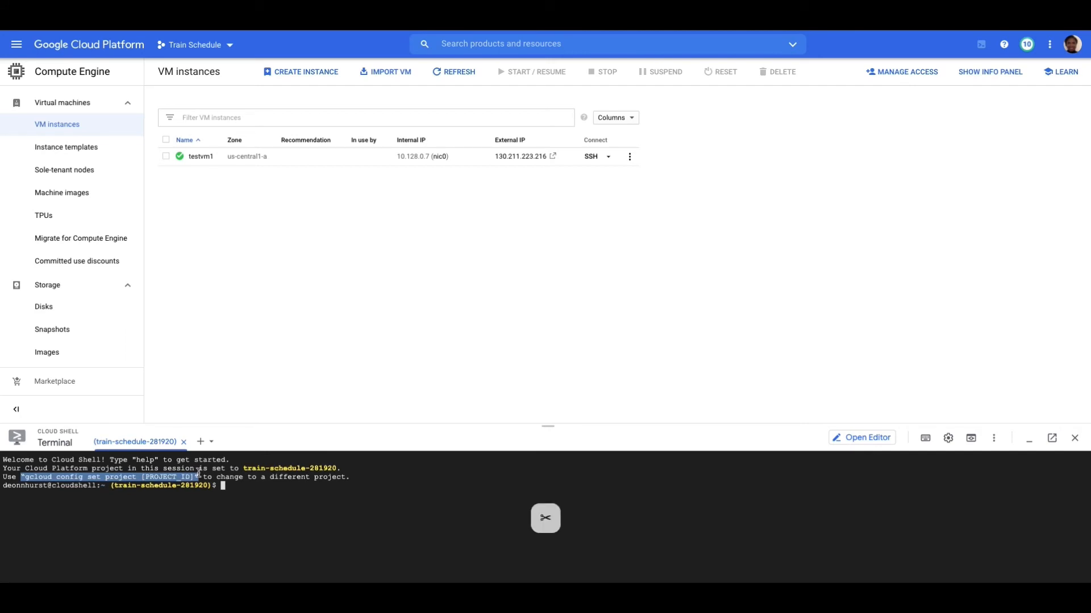
{"action": "left_click", "coordinate": [225, 487]}
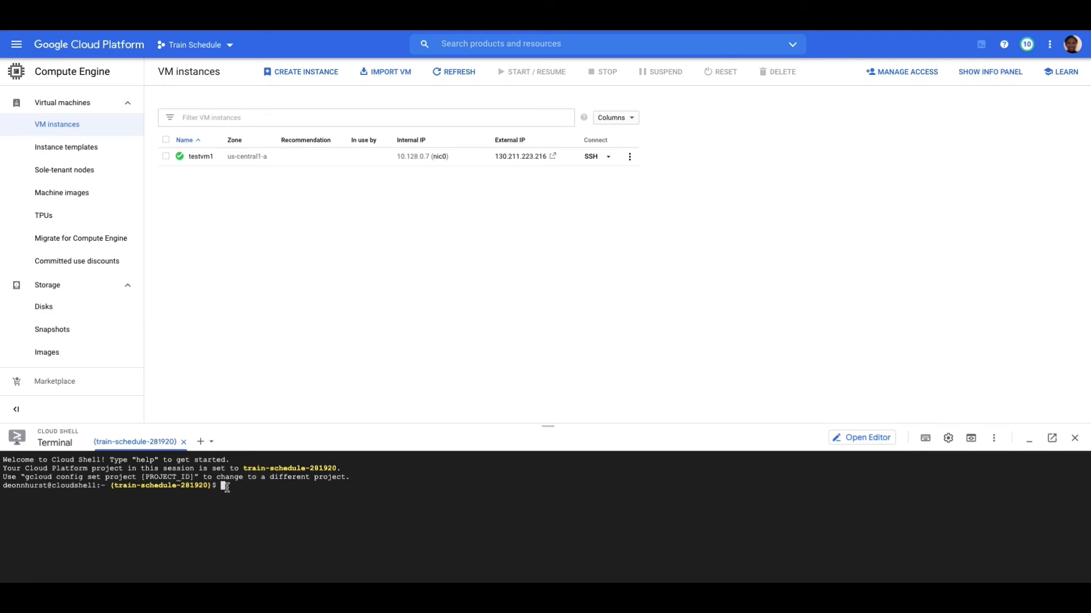
- Begin a "gcloud compute instances create" command in Cloud Shell for a VM named testvm2
{"action": "type", "text": "gcloud compute instances creat"}
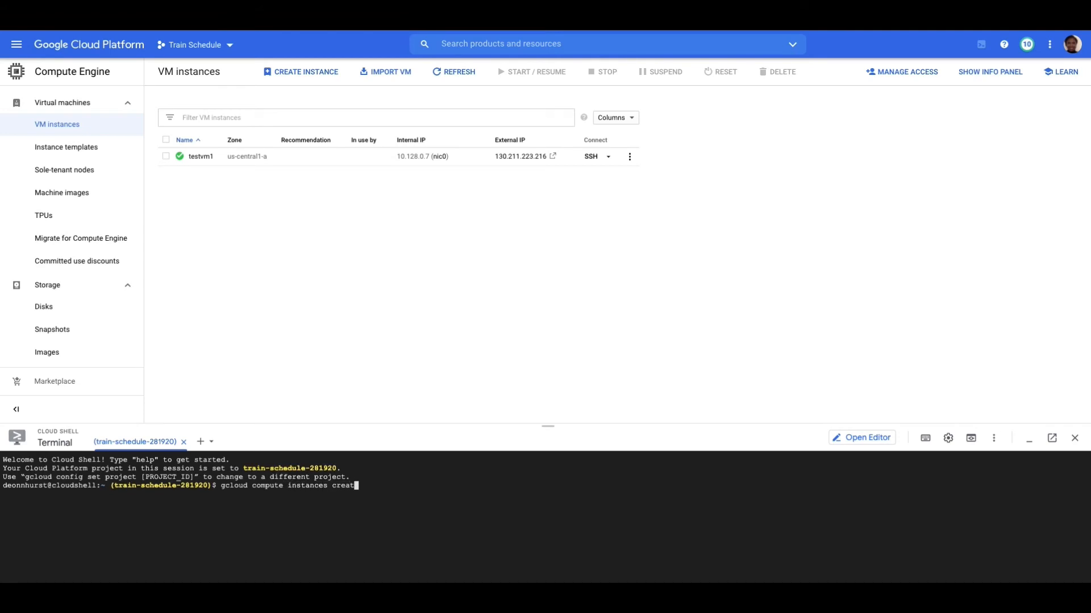
{"action": "type", "text": "e testvm2 --machine-type n1-standard"}
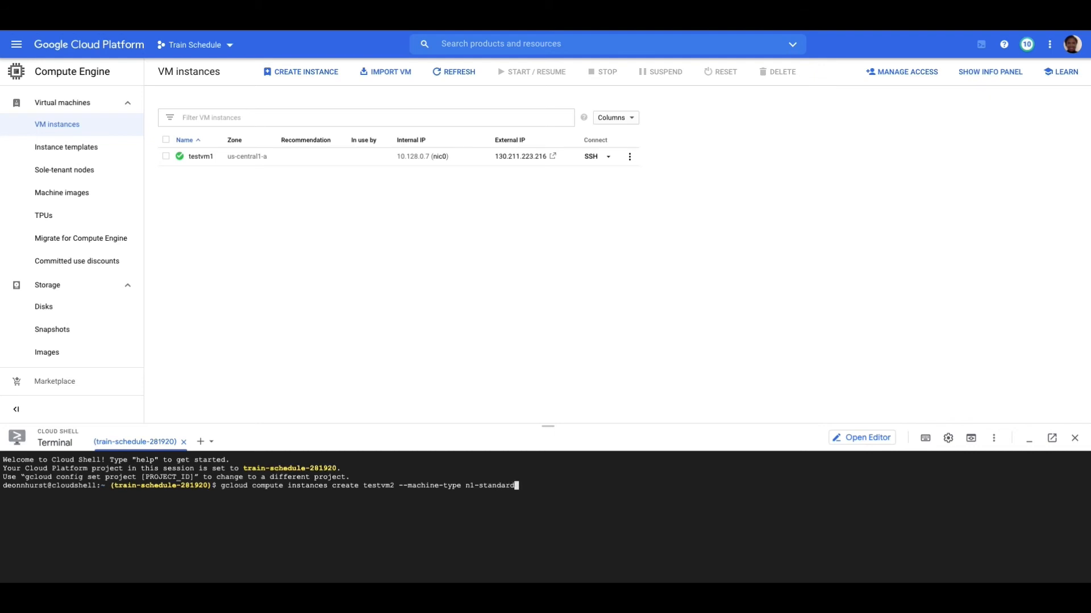
- Specify the machine type n1-standard-2 in the testvm2 creation command with the "--machine-type" option
{"action": "type", "text": "-2 --zone us-centra"}
- Add "--zone us-central1-c" to the command and run it to create testvm2
{"action": "key", "text": "BackSpace"}
{"action": "type", "text": "al1-c"}
{"action": "key", "text": "Return"}
- Review the creation command and the new instance's details in its output, and refresh the VM instances list
{"action": "triple_click", "coordinate": [625, 486]}
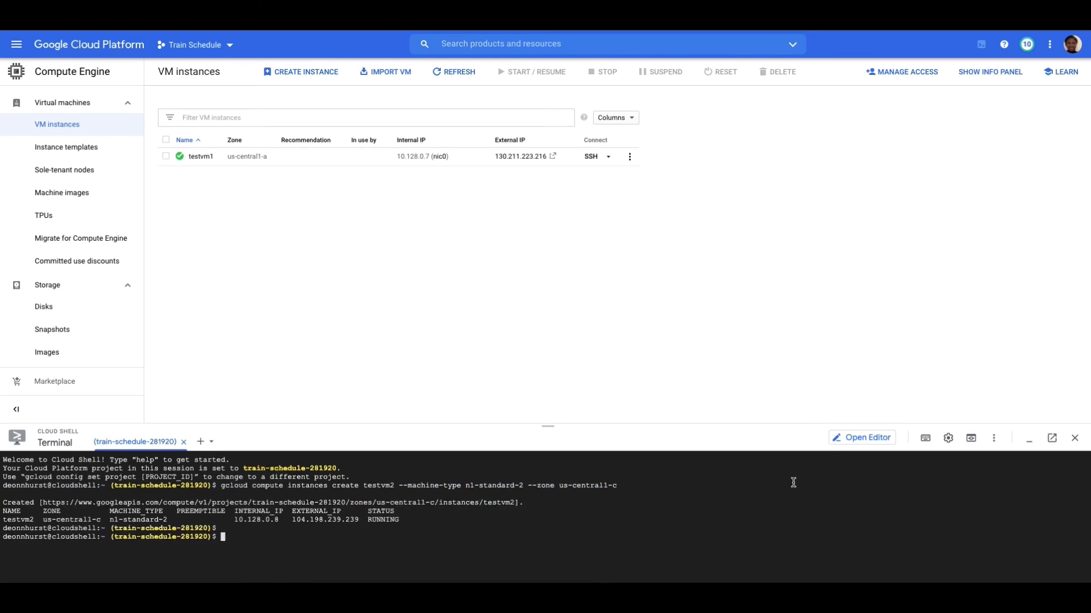
{"action": "left_click_drag", "start_coordinate": [403, 519], "coordinate": [4, 518]}
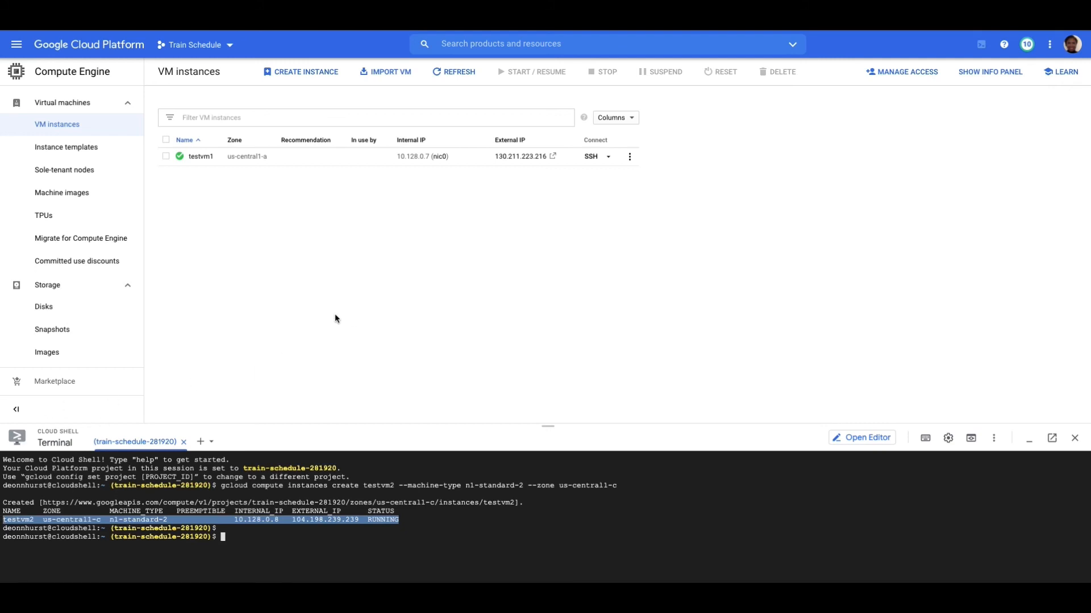
{"action": "left_click", "coordinate": [439, 74]}
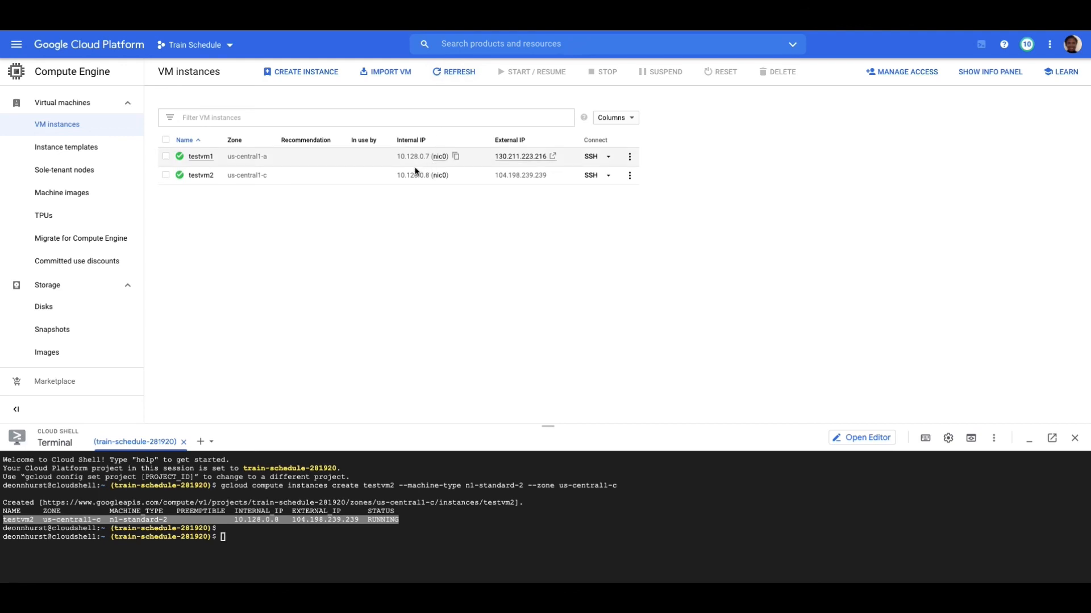
- Test SSH access to testvm2 by switching to root with "sudo su -", and close the session
{"action": "left_click", "coordinate": [590, 177]}
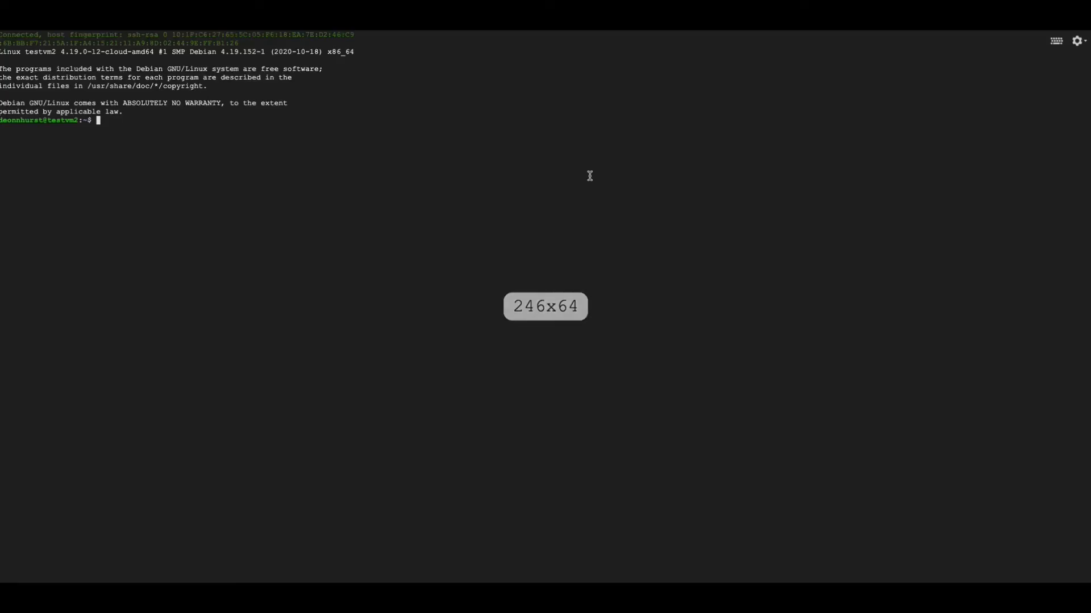
{"action": "type", "text": "sudo"}
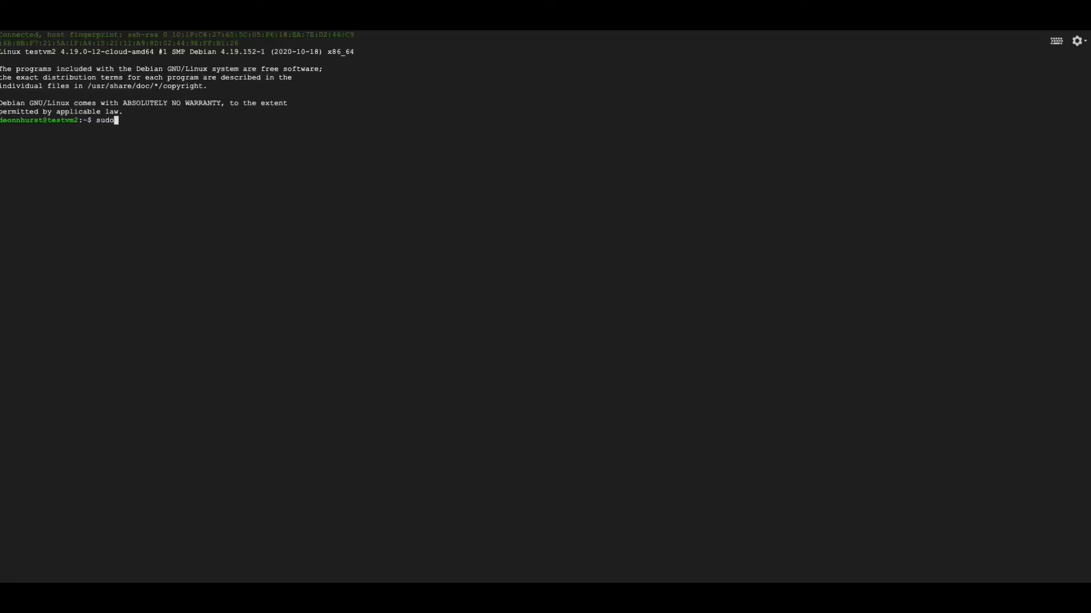
{"action": "type", "text": " su -"}
{"action": "key", "text": "Return"}
{"action": "key", "text": "super+w"}
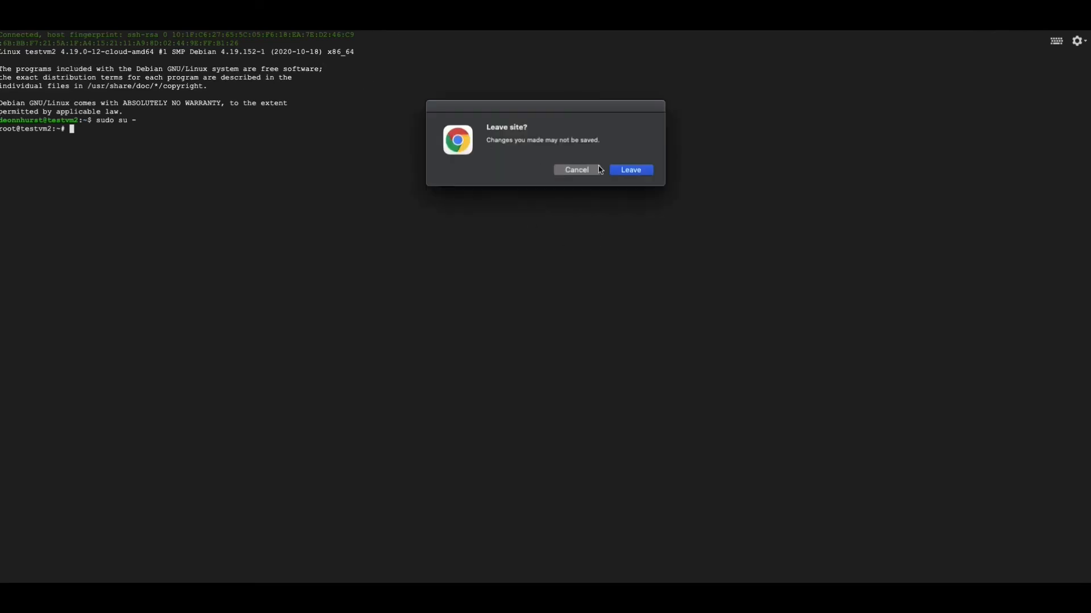
{"action": "left_click", "coordinate": [626, 171]}
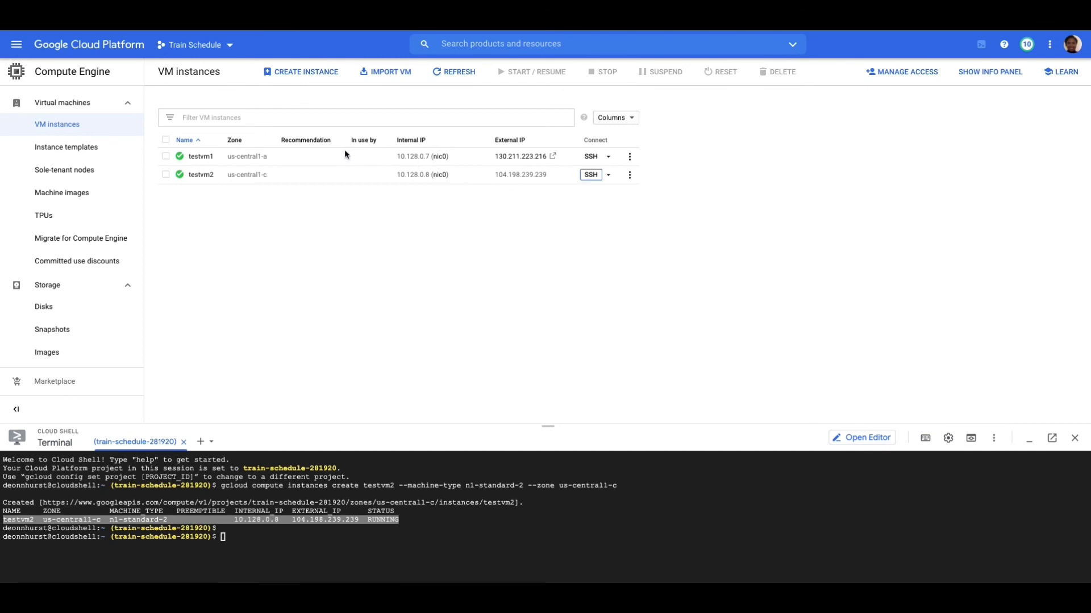
- Delete both VM instances, testvm1 and testvm2, together with their boot disks
{"action": "left_click", "coordinate": [165, 175]}
{"action": "left_click", "coordinate": [165, 156]}
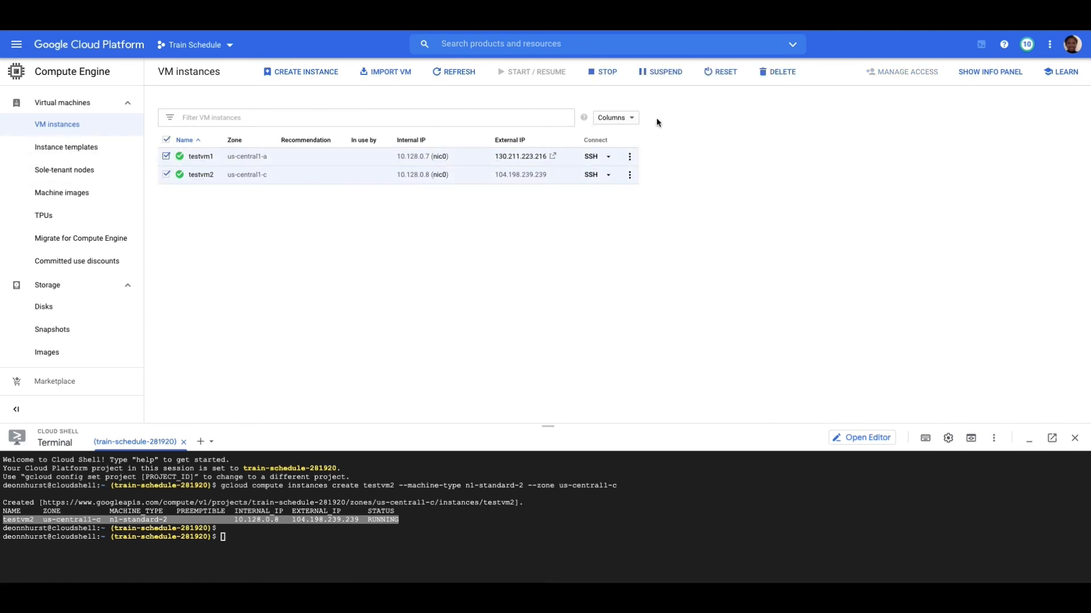
{"action": "left_click", "coordinate": [776, 73]}
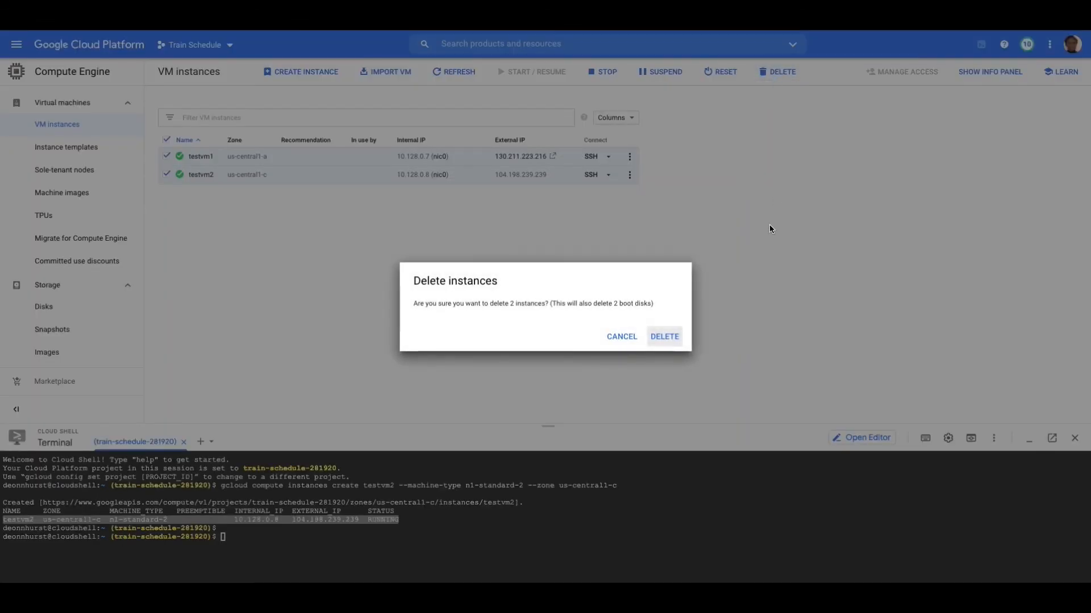
{"action": "left_click", "coordinate": [666, 341]}
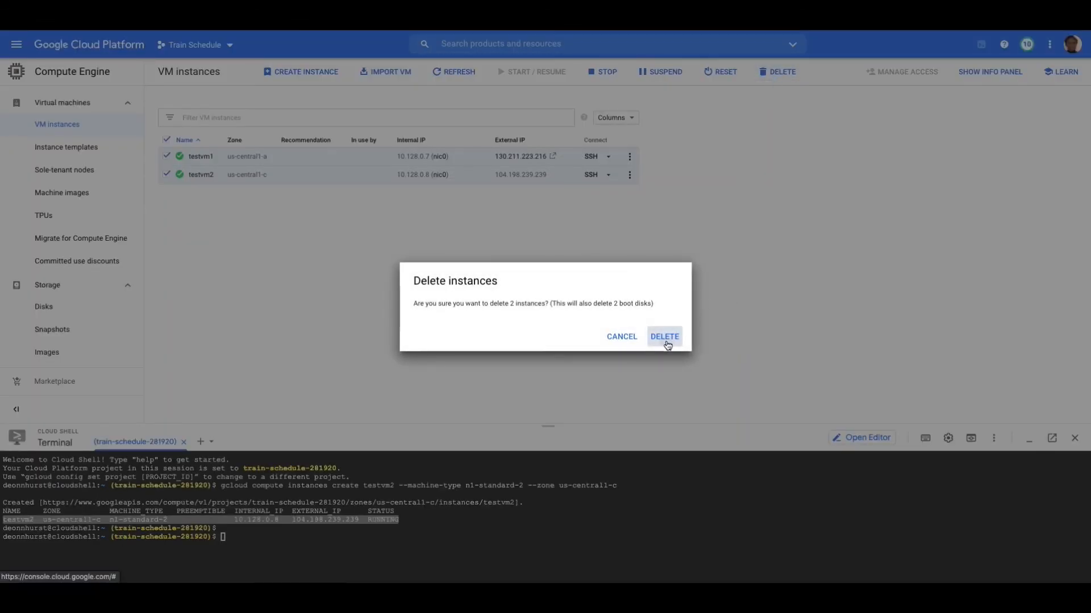